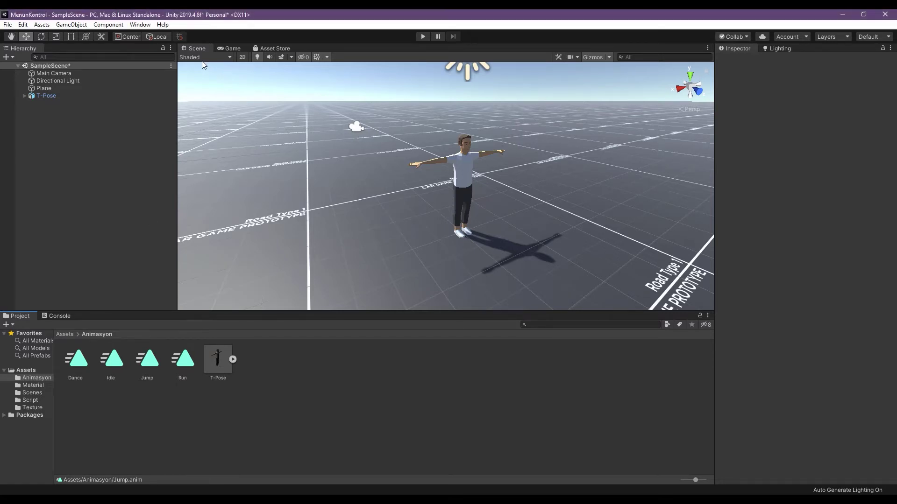
Open the Animator window from Window > Animation and bring up the Asset Store tab's menu.
left_click(140, 25)
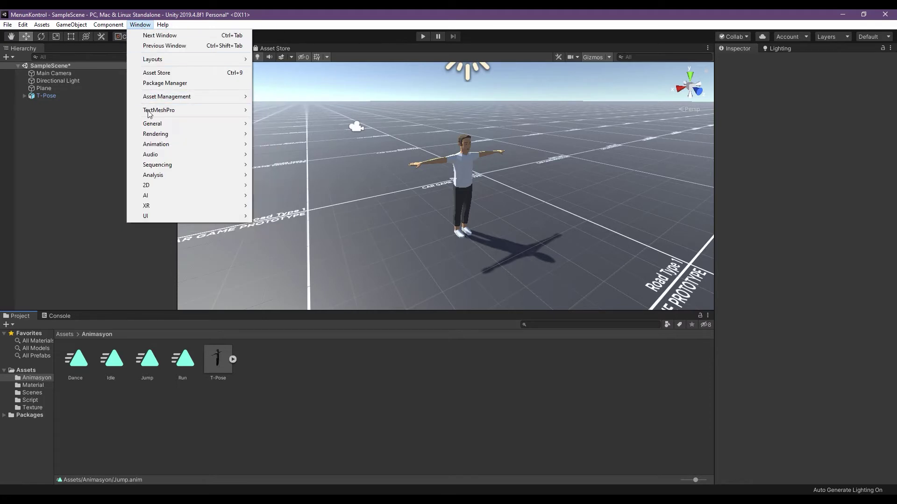
mouse_move(206, 145)
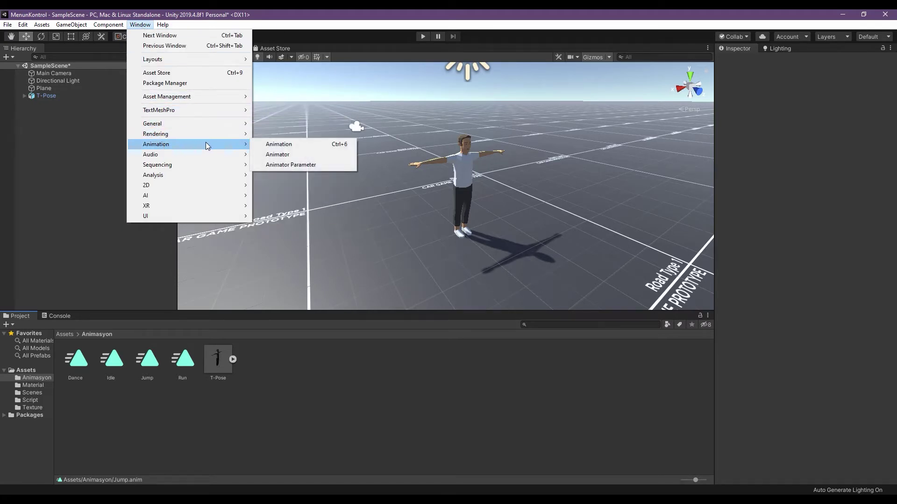
left_click(278, 156)
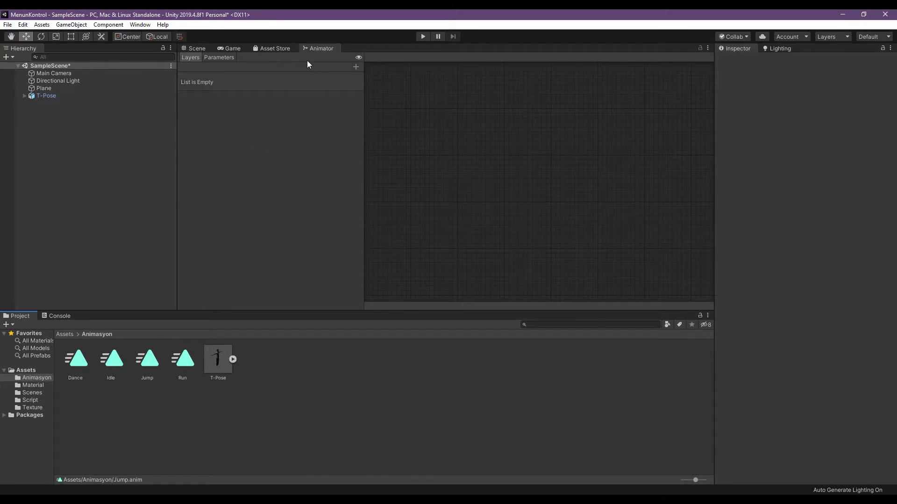
right_click(281, 50)
Close the Asset Store and dock the Animator panel beside the Game view.
left_click(299, 75)
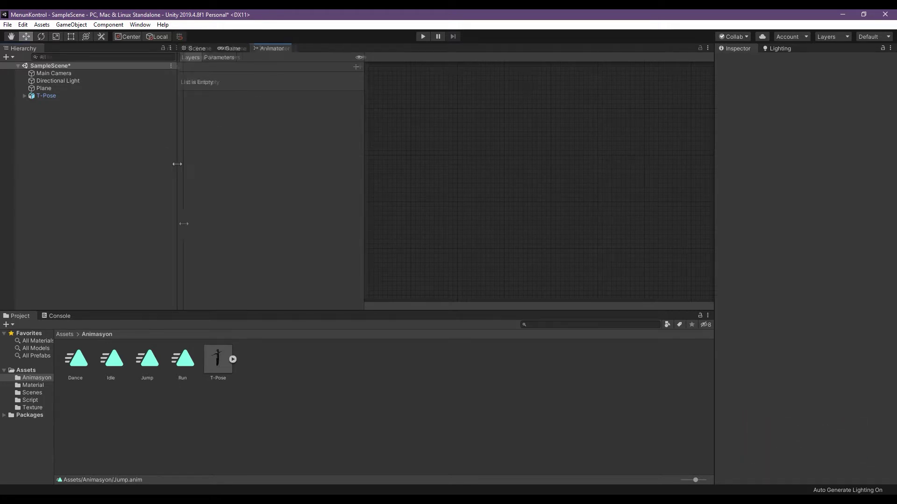
left_click_drag(177, 164, 98, 227)
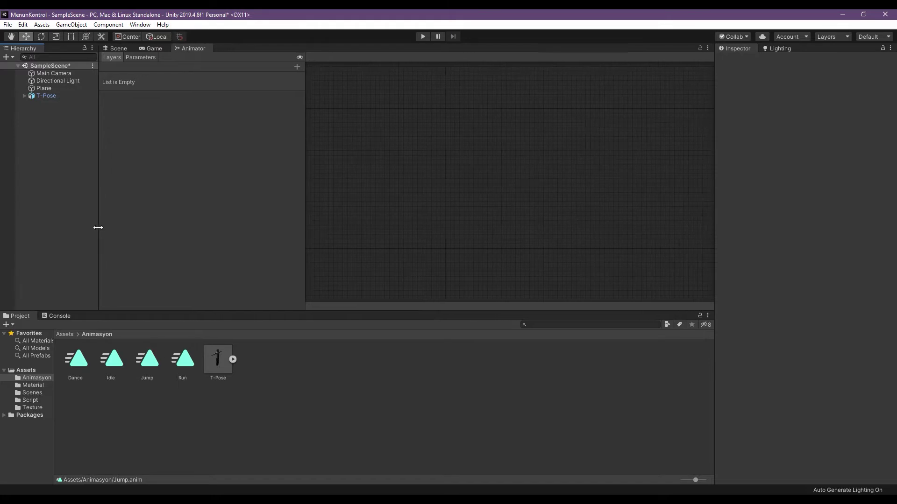
mouse_move(194, 48)
left_mouse_down()
mouse_move(568, 181)
mouse_move(621, 181)
left_mouse_up()
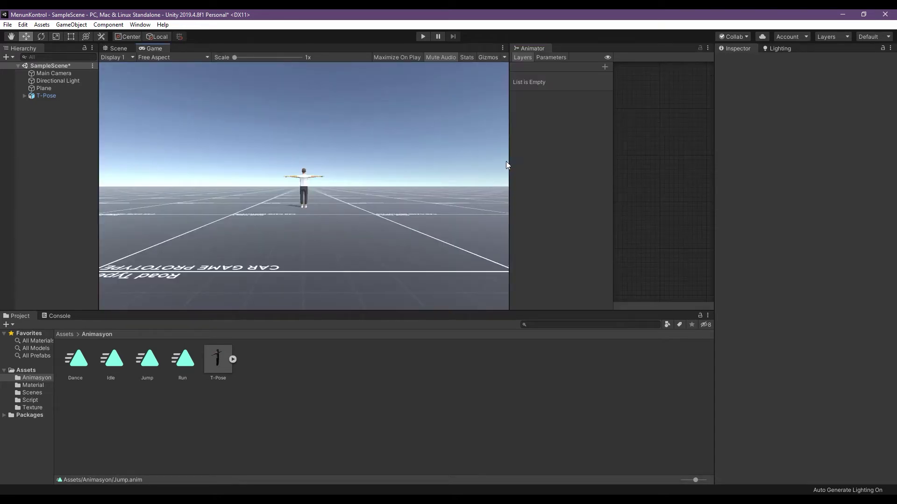
Switch to the Scene view and resize the splitters so the Animator graph is wider.
left_click_drag(509, 165, 412, 166)
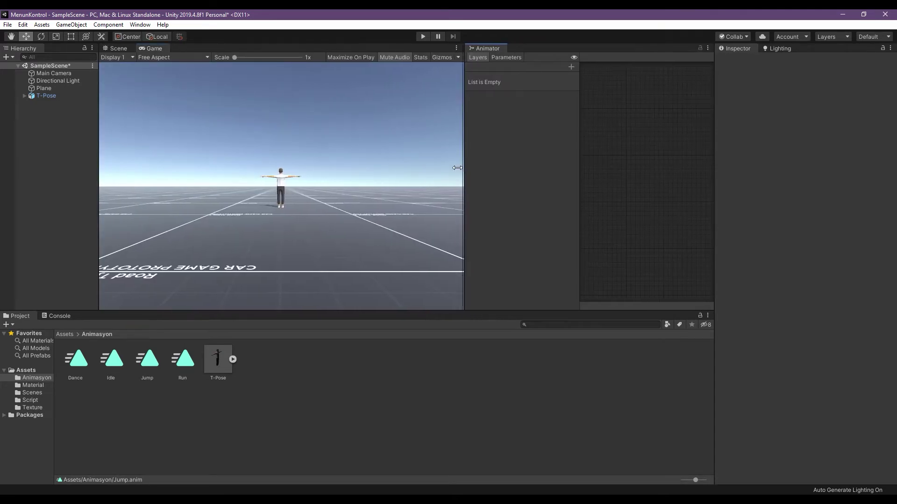
left_click(117, 49)
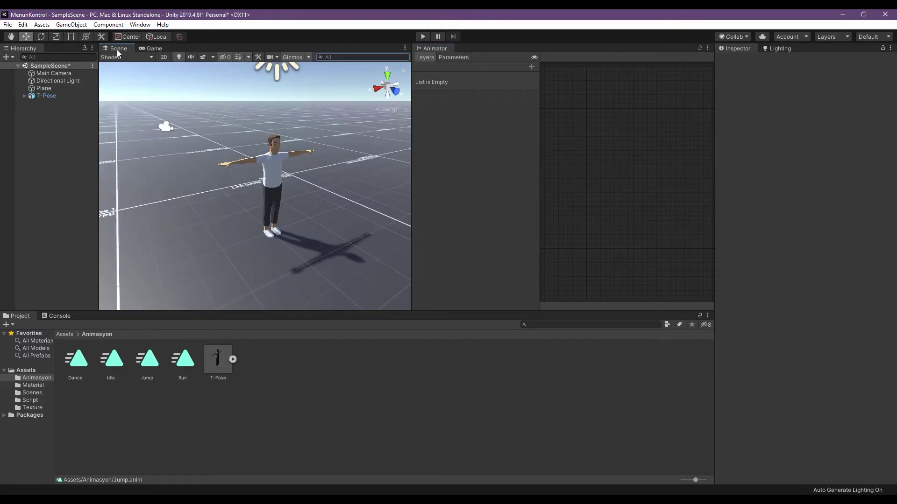
left_click_drag(410, 187, 337, 189)
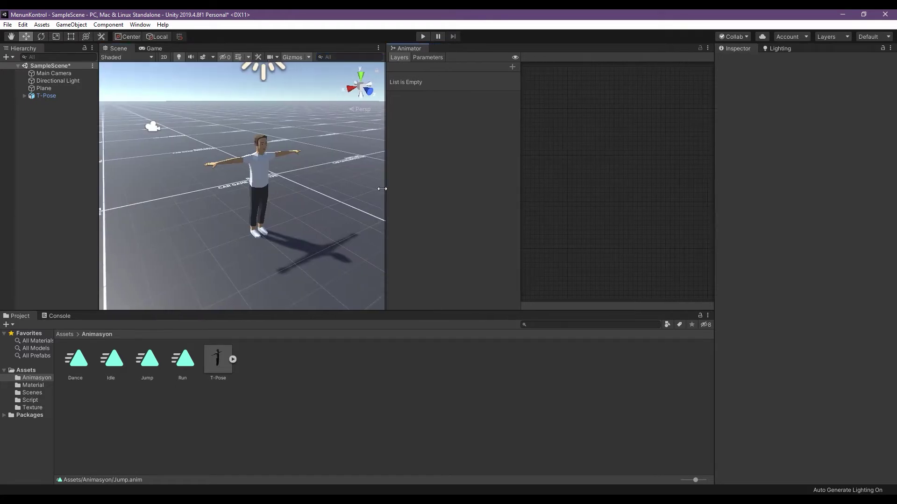
left_click_drag(483, 193, 444, 189)
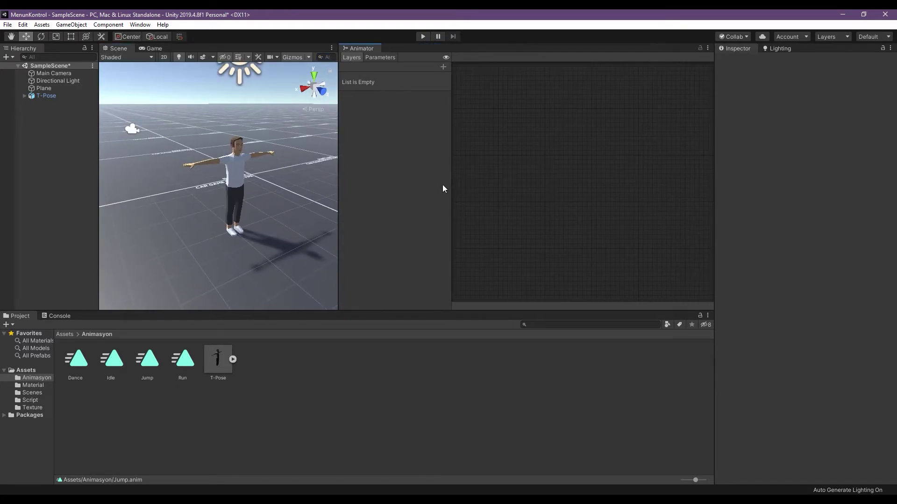
Rename the T-Pose character to Mecnun in the Inspector.
left_click(46, 95)
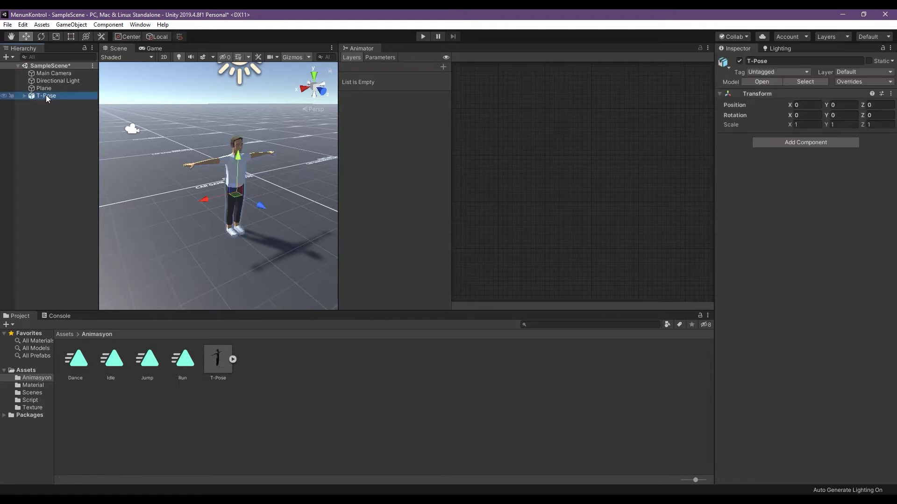
left_click(790, 60)
type("Men")
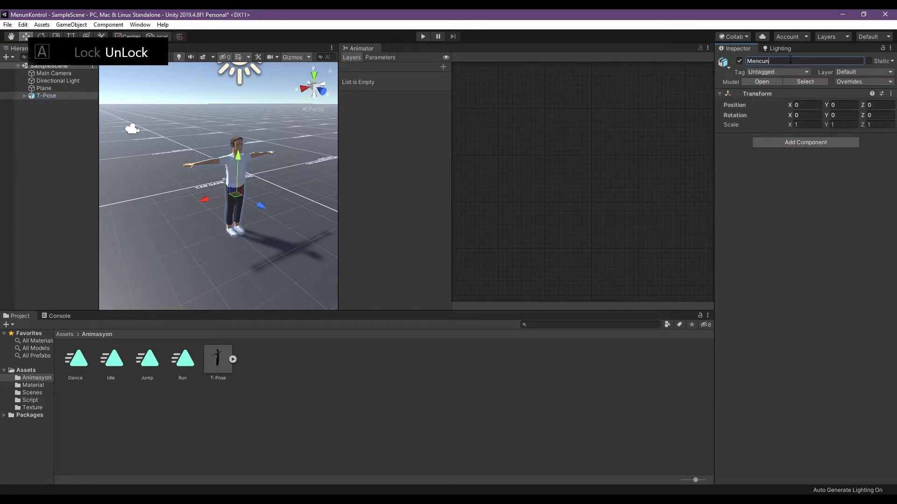
key("BackSpace")
type("cnun")
key("Return")
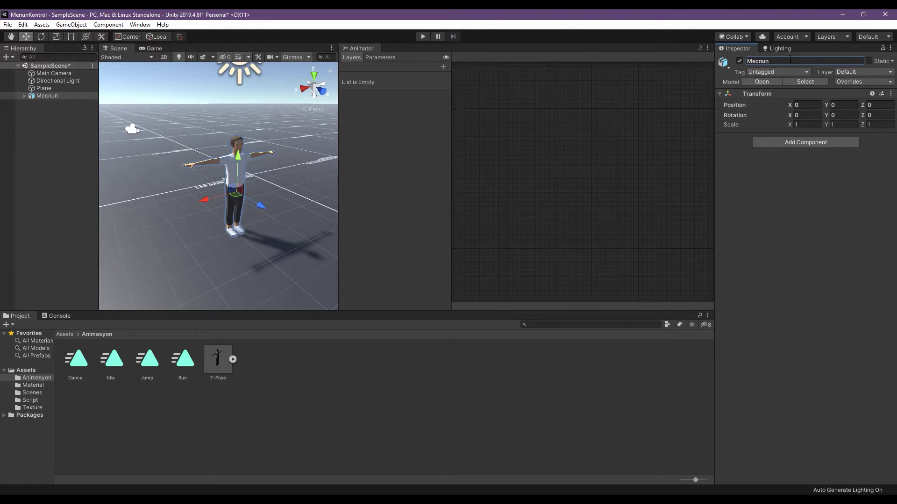
left_click(730, 164)
Add an Animator component to Mecnun by searching 'ani' in Add Component.
left_click(776, 145)
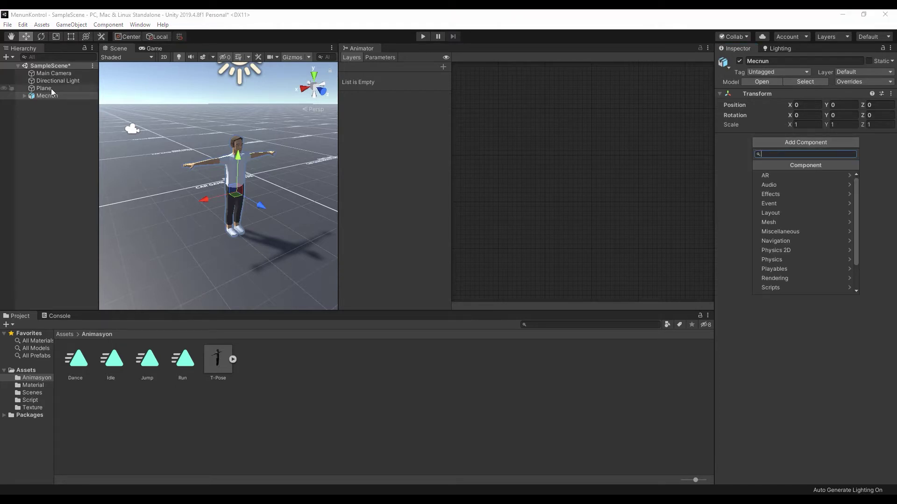
key("Down")
type("a")
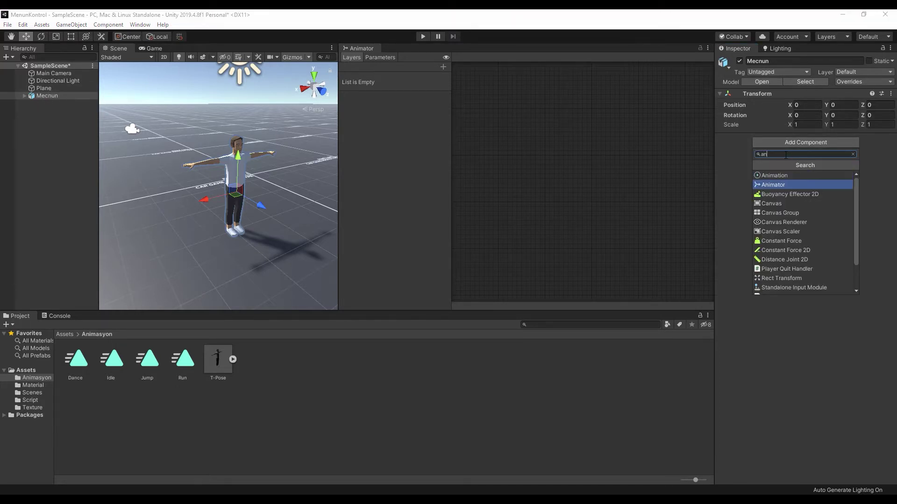
type("ni")
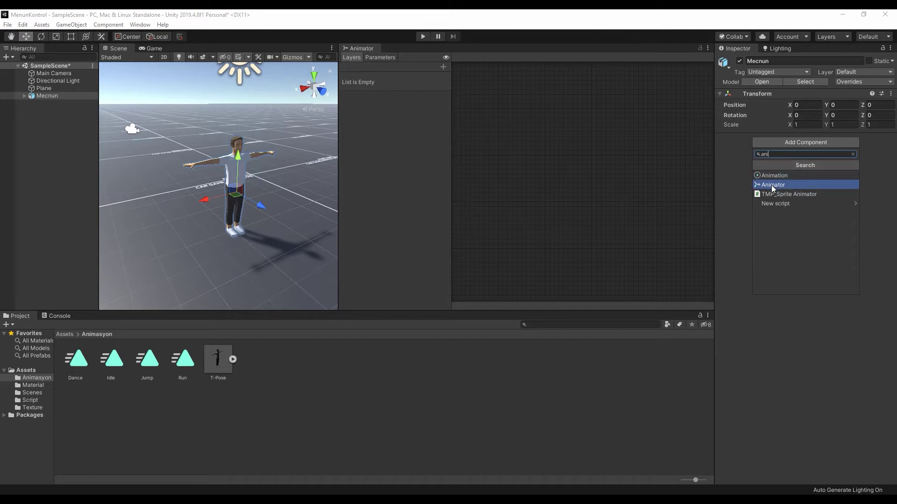
left_click(772, 186)
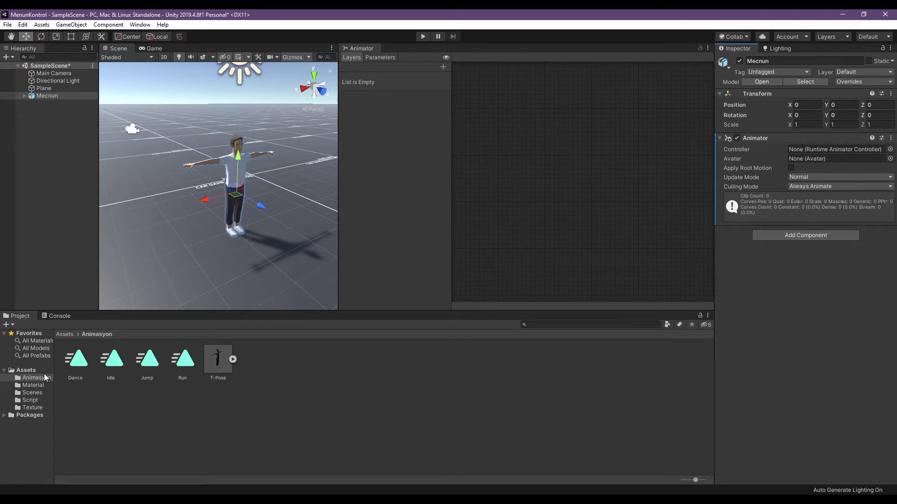
Create a new Animator Controller in the Animasyon folder and name it KarakterKontrol.
right_click(312, 366)
mouse_move(397, 132)
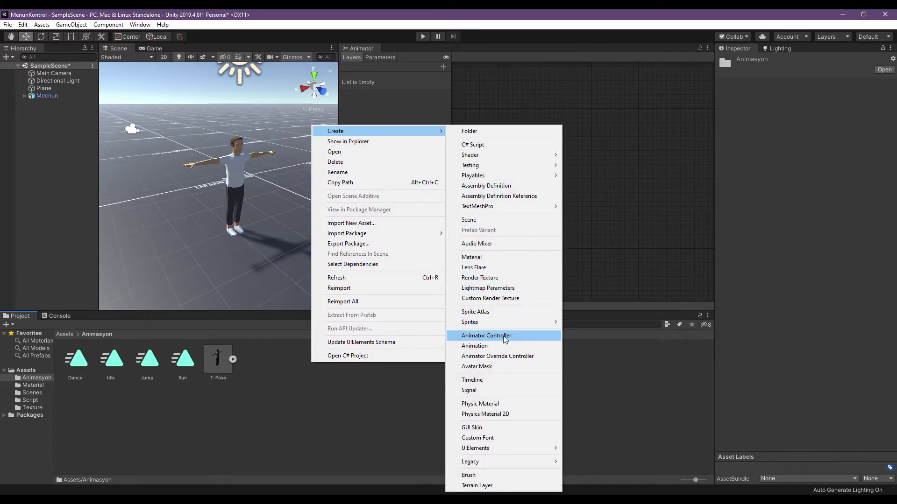
left_click(505, 340)
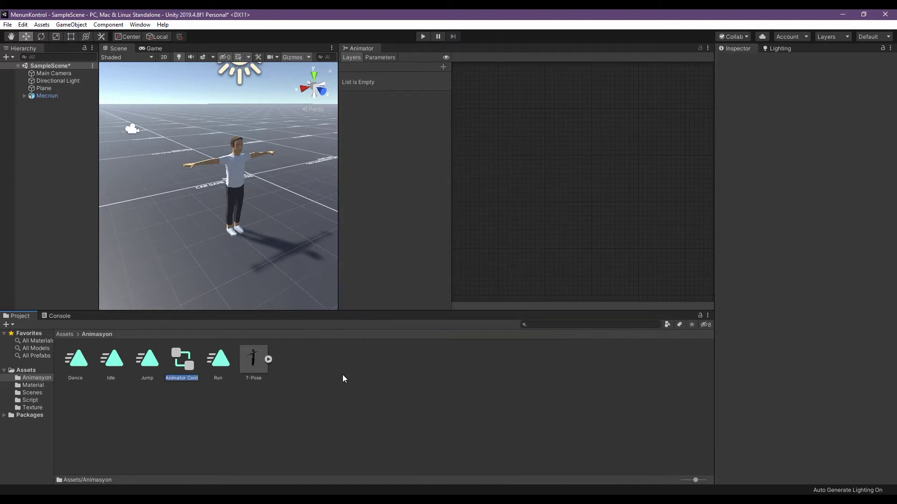
type("Karakter")
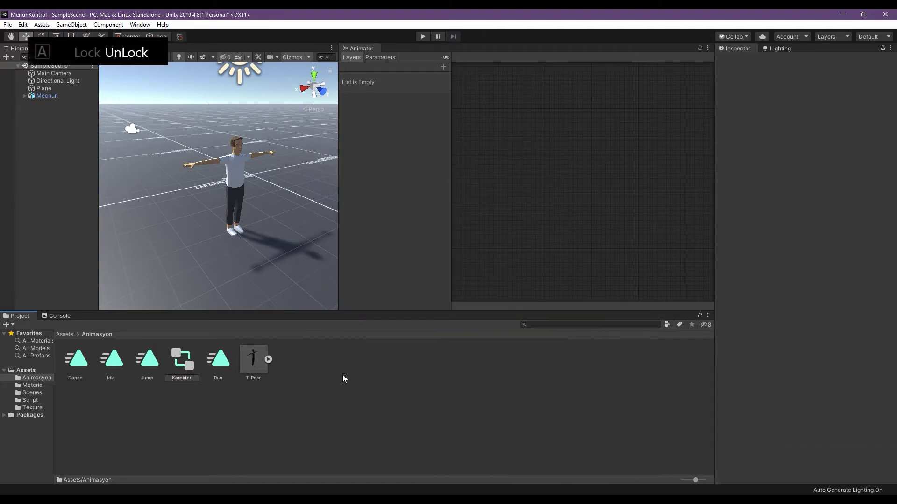
type("Kontrol")
key("Return")
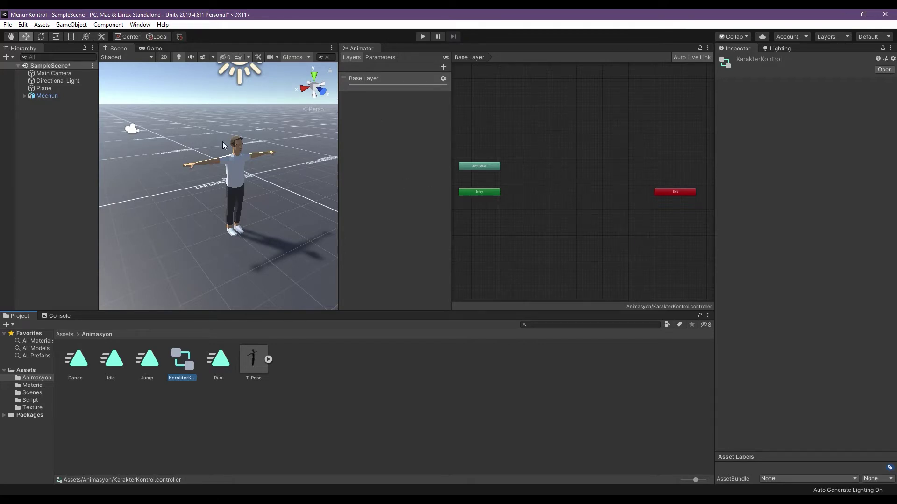
Assign KarakterKontrol as Mecnun's Animator controller and widen the Animator panel.
left_click(52, 96)
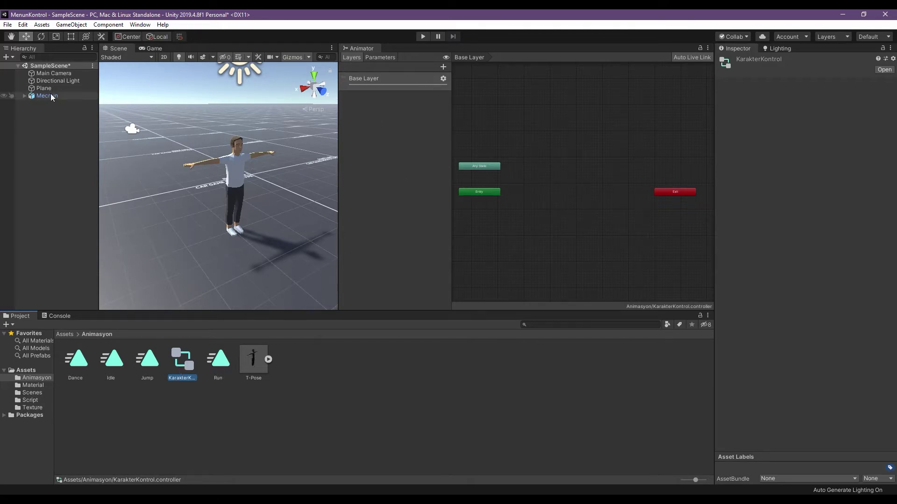
mouse_move(181, 371)
left_mouse_down()
mouse_move(802, 161)
mouse_move(763, 150)
mouse_move(804, 152)
left_mouse_up()
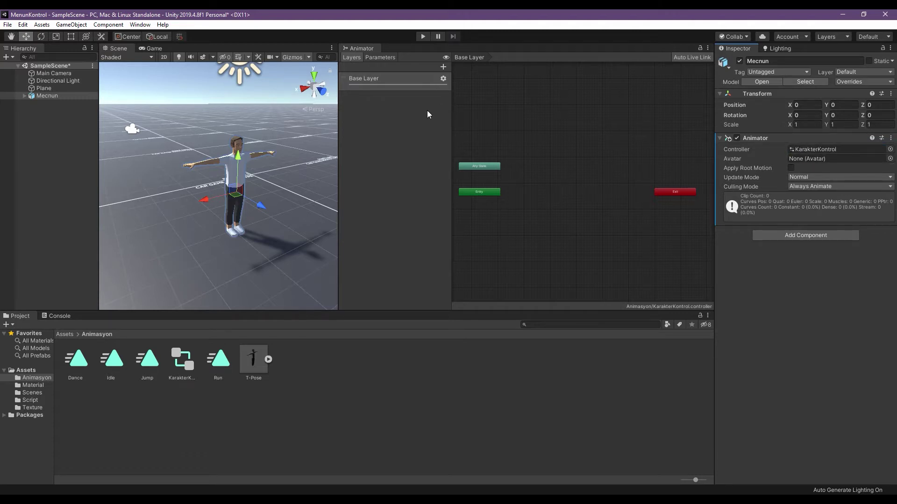
left_click_drag(338, 140, 305, 140)
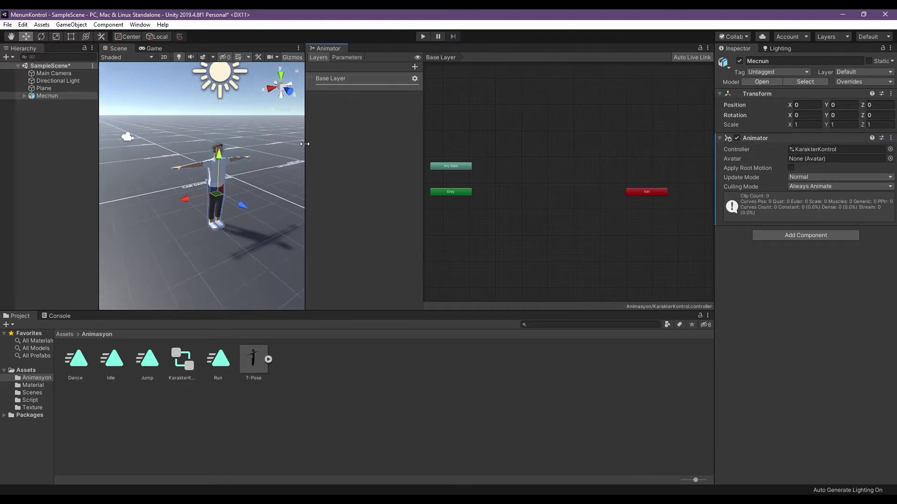
left_click_drag(421, 159, 393, 159)
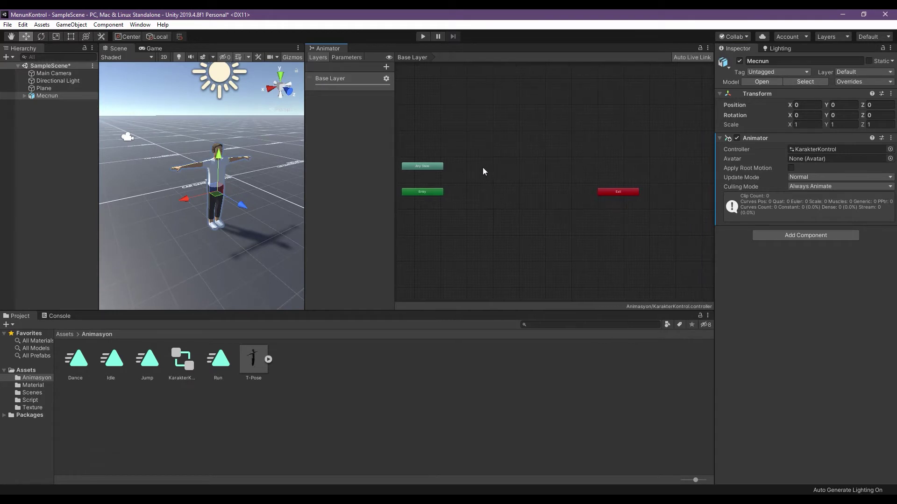
Zoom and pan the Base Layer graph, moving the Exit node up and left.
scroll(612, 191, "up", 3)
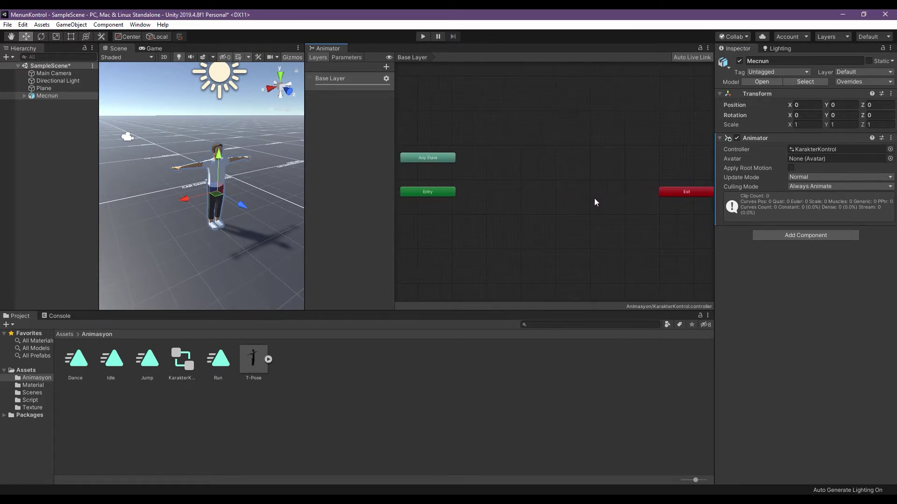
left_click_drag(666, 199, 498, 136)
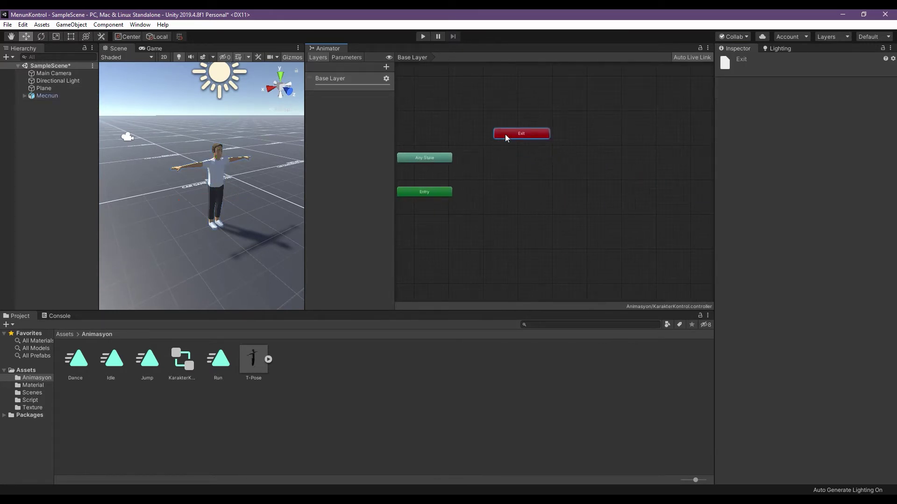
middle_click_drag(471, 177, 534, 182)
scroll(477, 183, "up", 2)
scroll(488, 184, "up", 2)
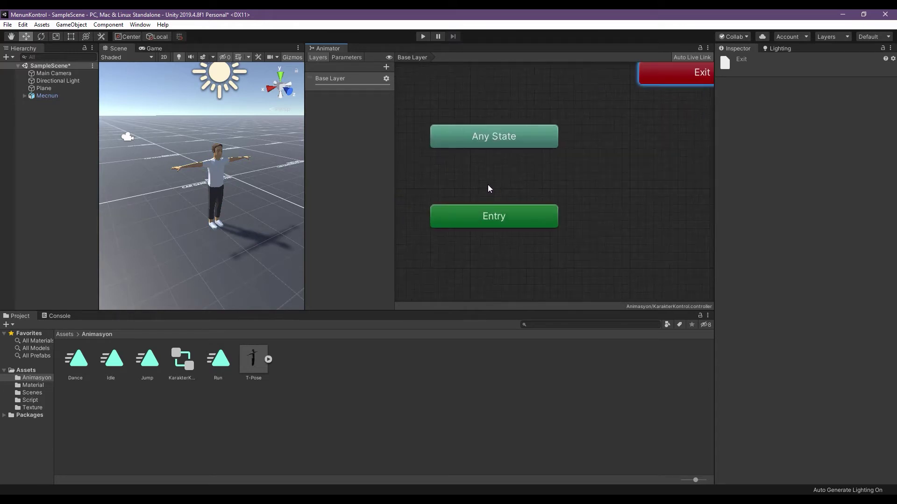
scroll(488, 186, "down", 3)
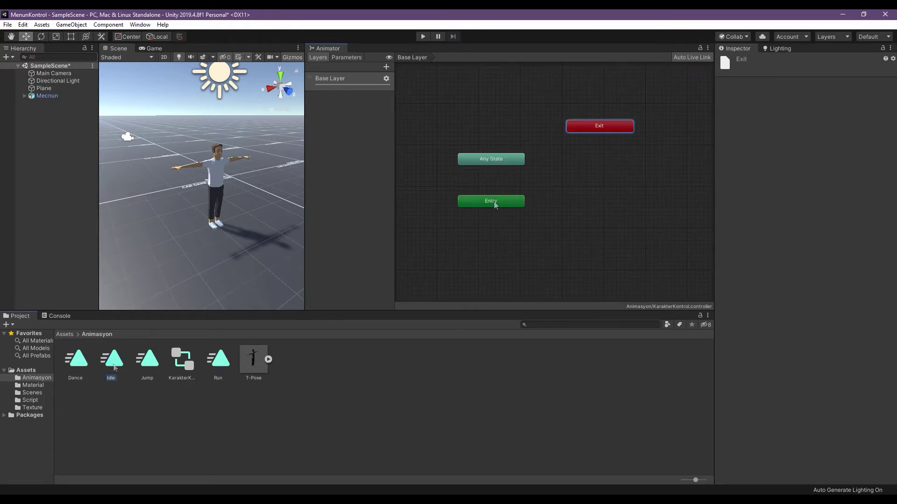
Drop the Idle clip into the graph as Entry's default state and watch it idle in Play mode.
left_click_drag(113, 359, 421, 288)
left_click_drag(483, 243, 488, 252)
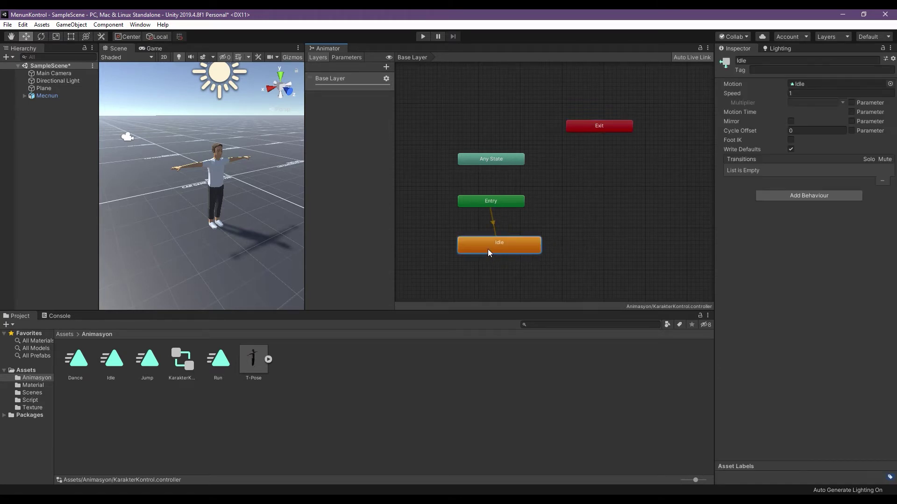
left_click(426, 35)
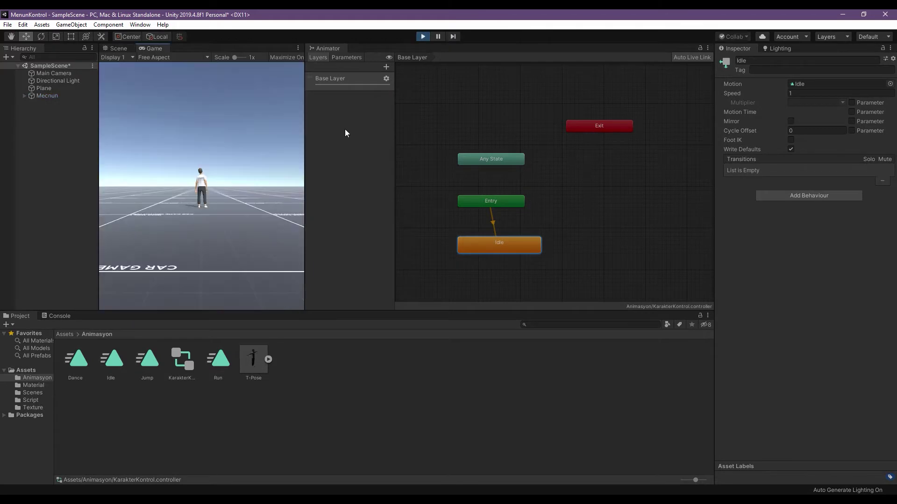
left_click(118, 48)
mouse_move(167, 96)
left_mouse_down("alt")
mouse_move(259, 163)
mouse_move(339, 172)
mouse_move(553, 163)
mouse_move(294, 162)
left_mouse_up("alt")
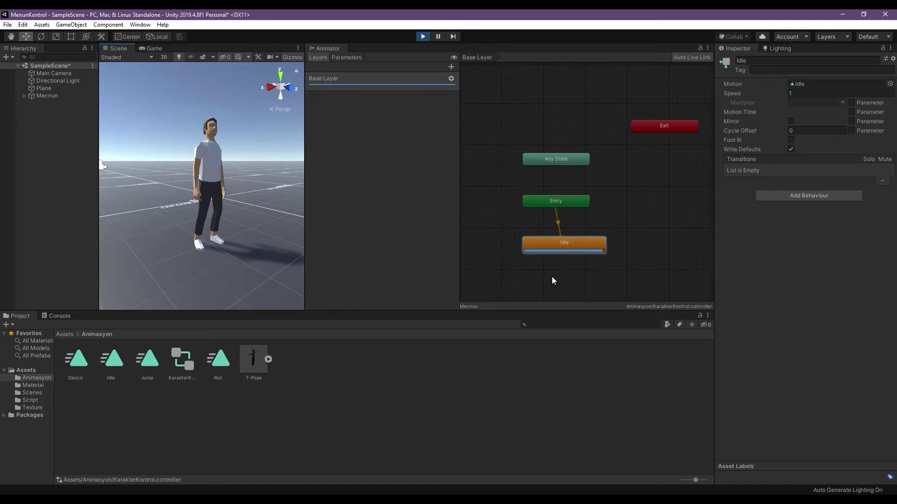
Stop Play mode and line up the Idle state under Entry.
left_click(422, 36)
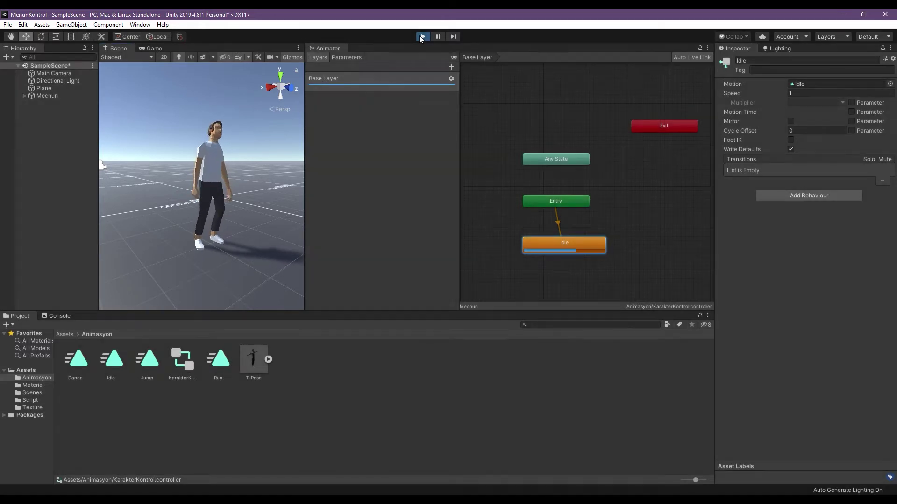
left_click_drag(458, 167, 424, 167)
middle_click_drag(511, 176, 514, 135)
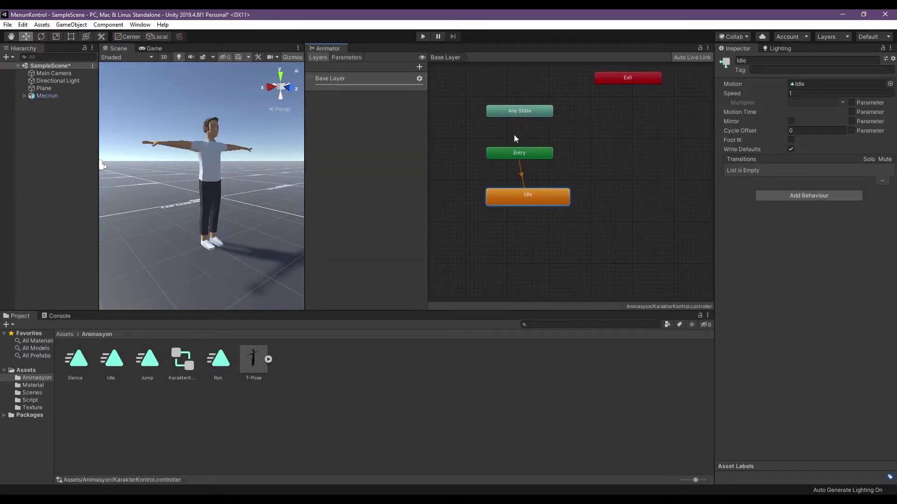
left_click_drag(536, 191, 528, 187)
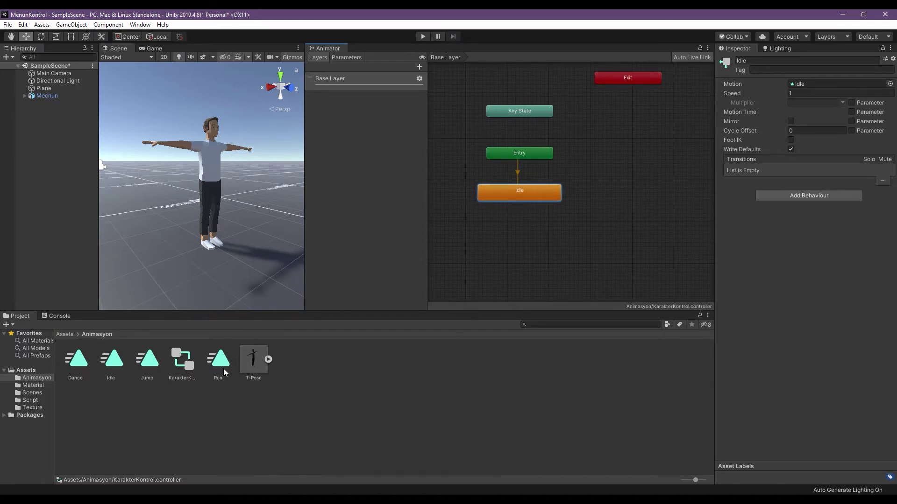
Add a Run state below Idle and make a transition from Idle to Run.
mouse_move(220, 367)
left_mouse_down()
mouse_move(470, 263)
mouse_move(500, 234)
left_mouse_up()
left_click(519, 189)
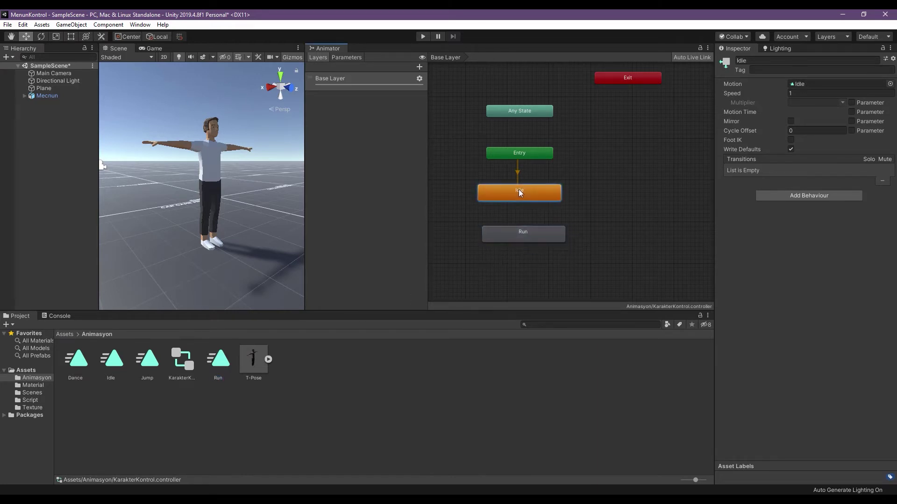
right_click(519, 190)
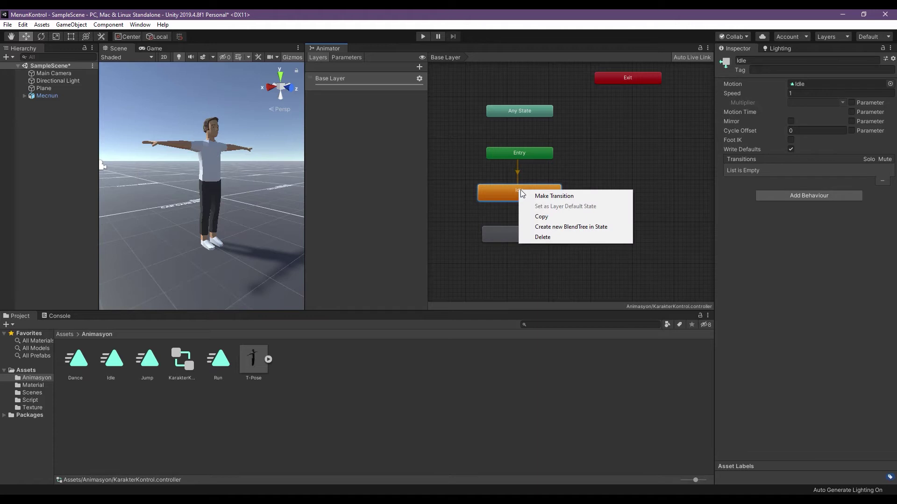
left_click(533, 196)
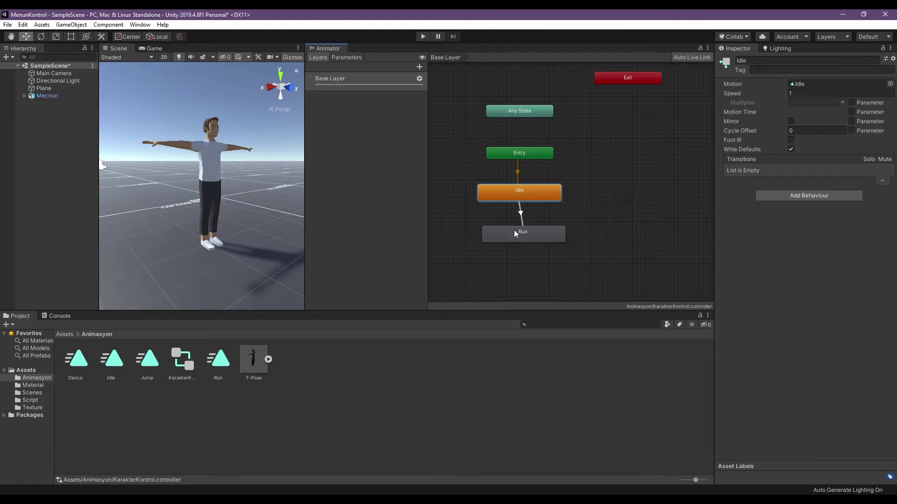
left_click(513, 232)
left_click(527, 233)
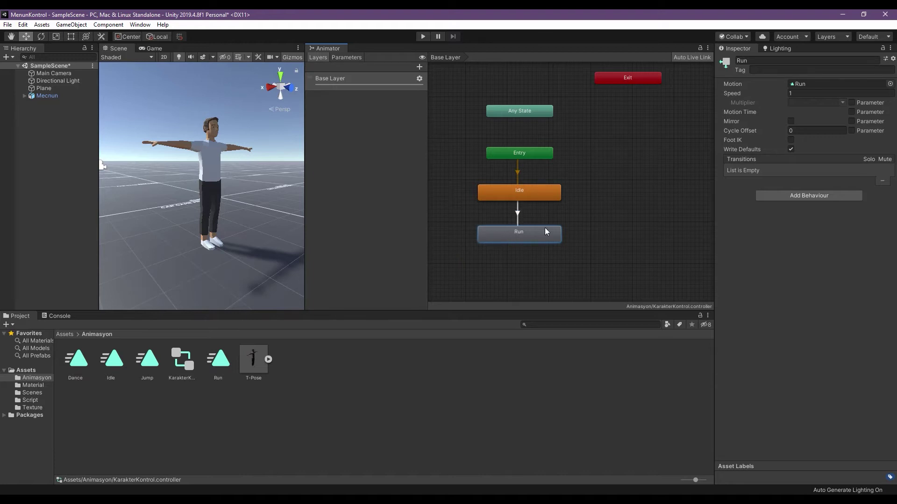
Preview the Idle-to-Run blend, then add a Jump state from the Jump clip below Run.
left_click(517, 215)
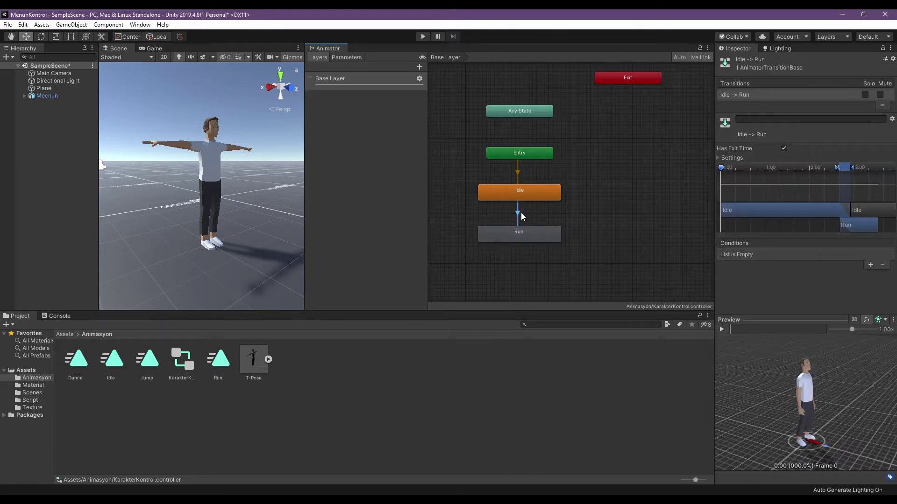
left_click(725, 331)
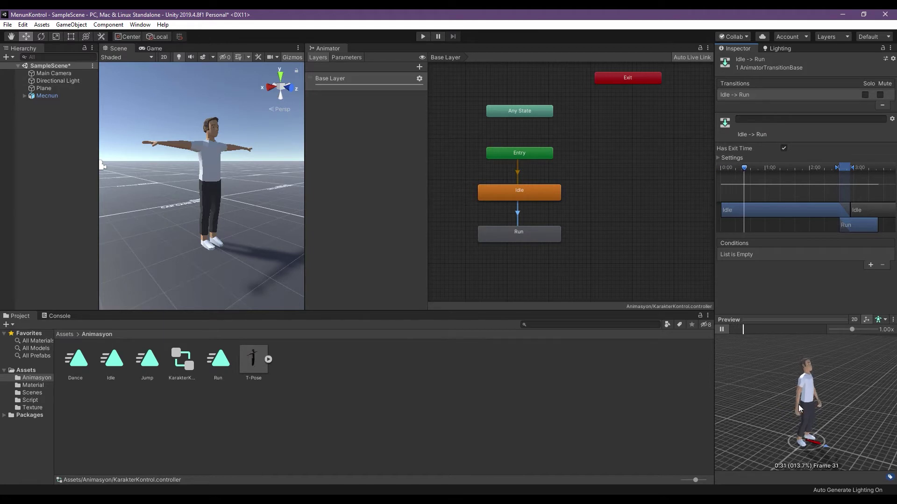
left_click(723, 329)
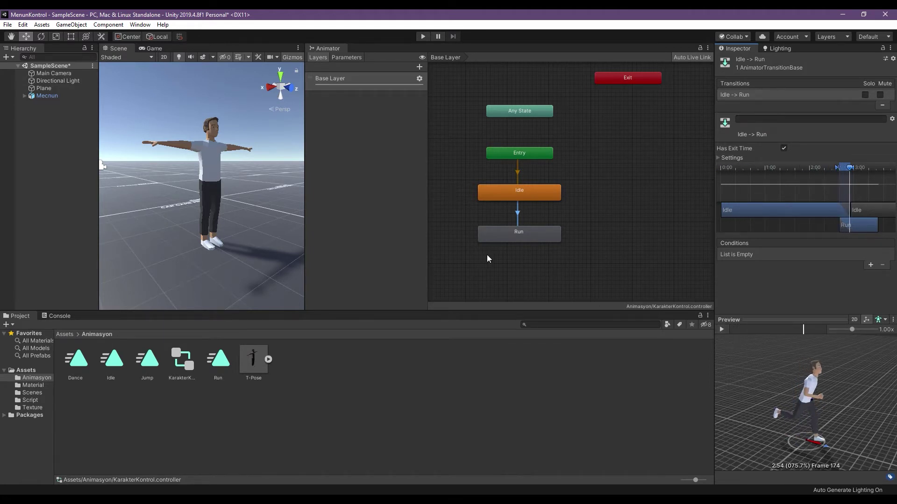
middle_click_drag(487, 255, 486, 200)
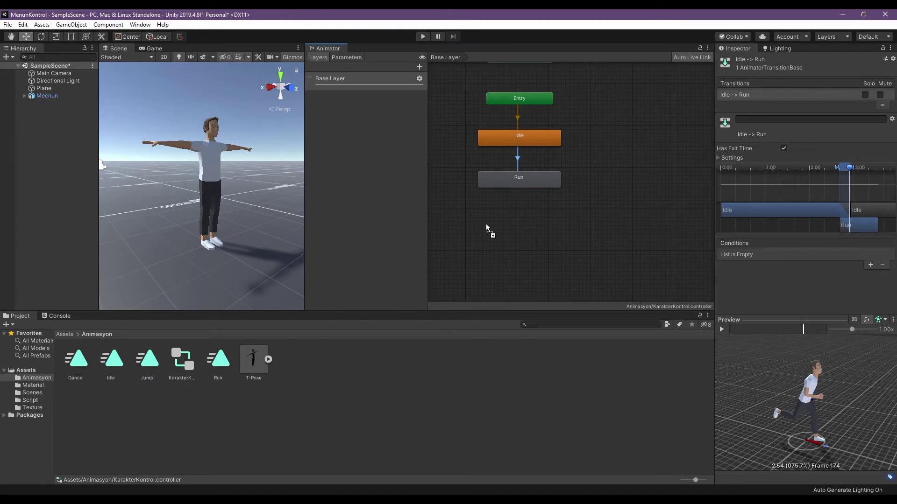
left_click_drag(149, 373, 490, 225)
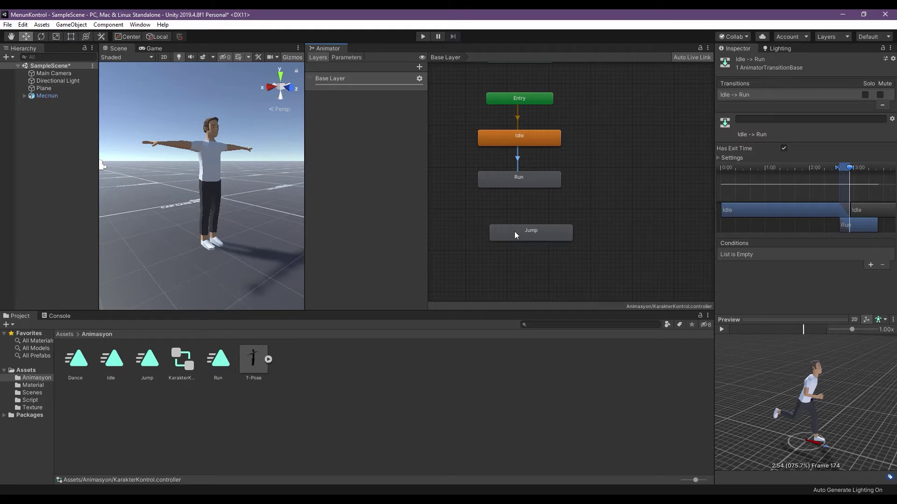
Make a transition from Run to Jump.
right_click(514, 175)
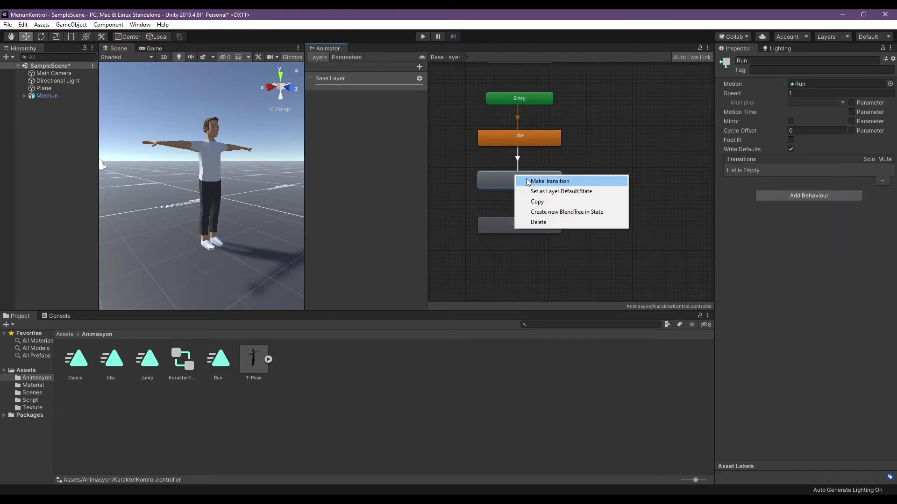
left_click(529, 182)
left_click(509, 223)
left_click(525, 218)
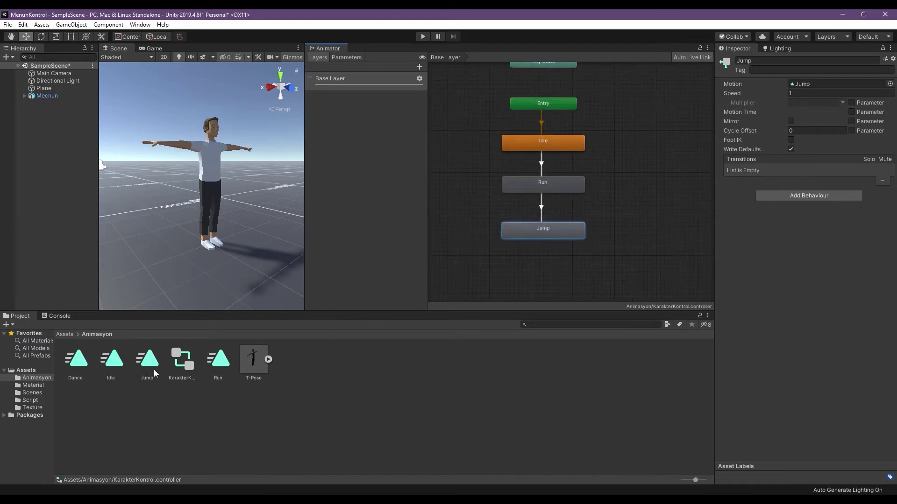
Add a Dance state right of Idle from the Dance clip and link Idle to Dance.
left_click_drag(76, 359, 579, 185)
left_click_drag(632, 140, 632, 143)
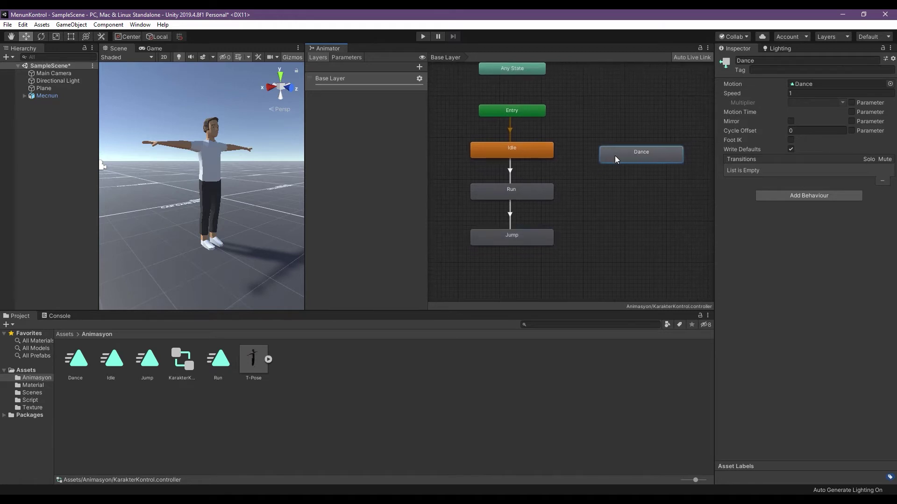
left_click(539, 149)
right_click(539, 149)
left_click(555, 156)
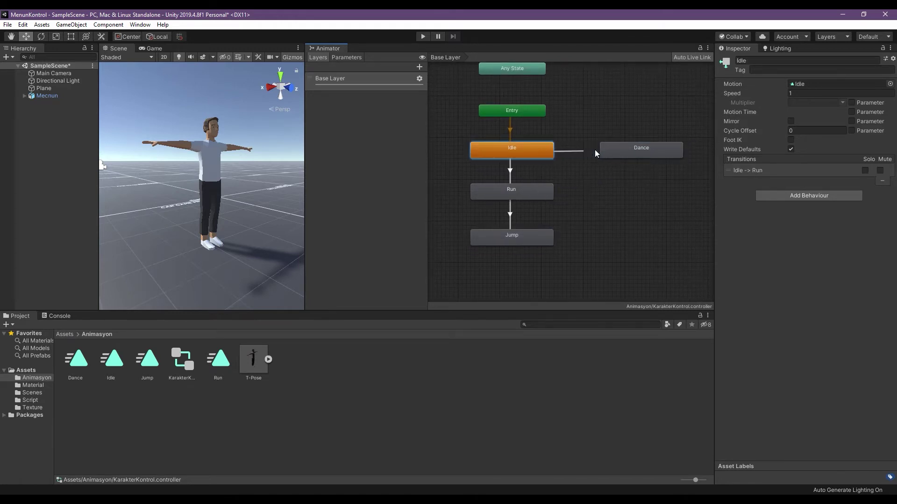
left_click(620, 150)
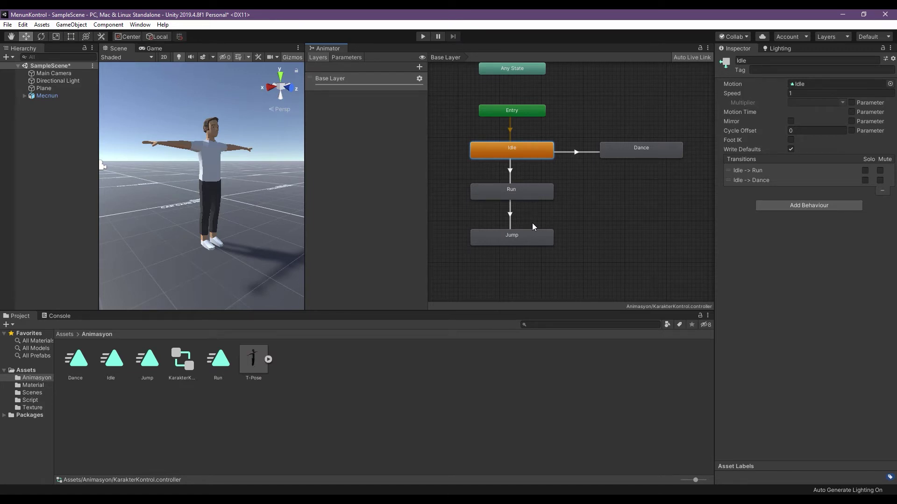
Make Transition from Jump, Run and Dance back to Run, Idle and Idle respectively.
left_click(523, 238)
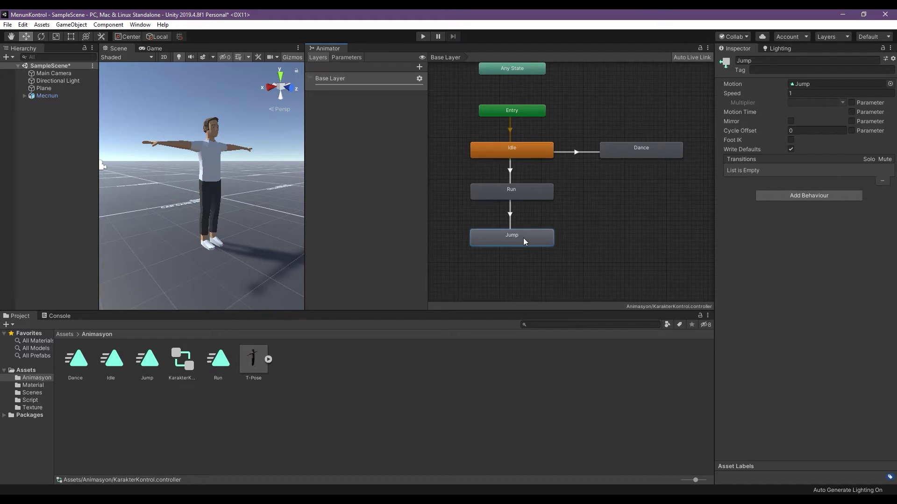
right_click(523, 238)
left_click(535, 244)
left_click(527, 196)
left_click(526, 193)
right_click(525, 190)
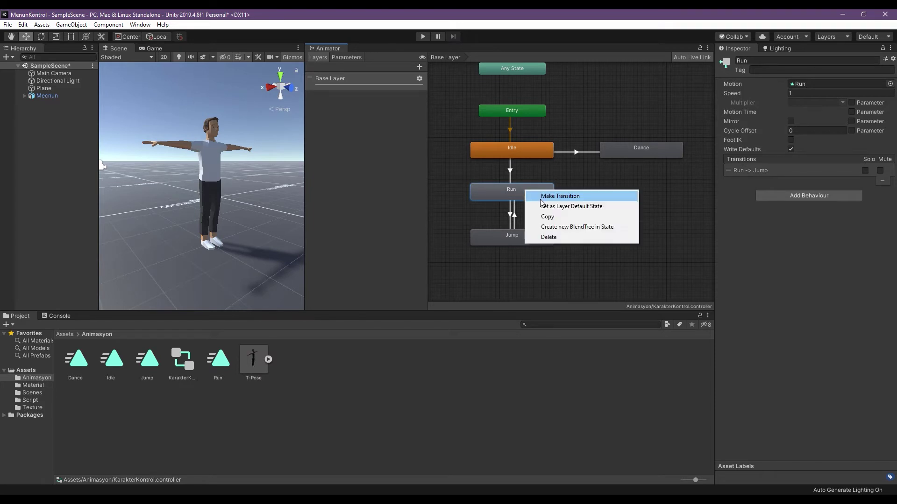
left_click(542, 195)
left_click(532, 151)
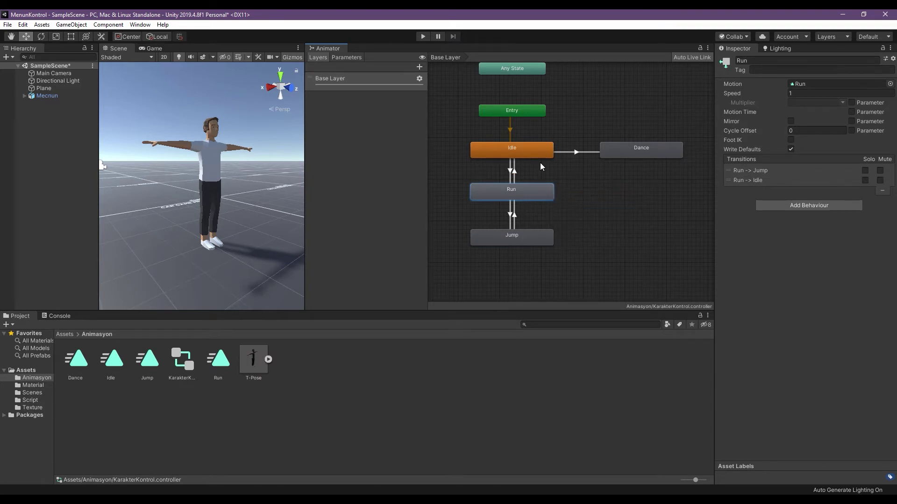
left_click(614, 149)
right_click(614, 149)
left_click(624, 155)
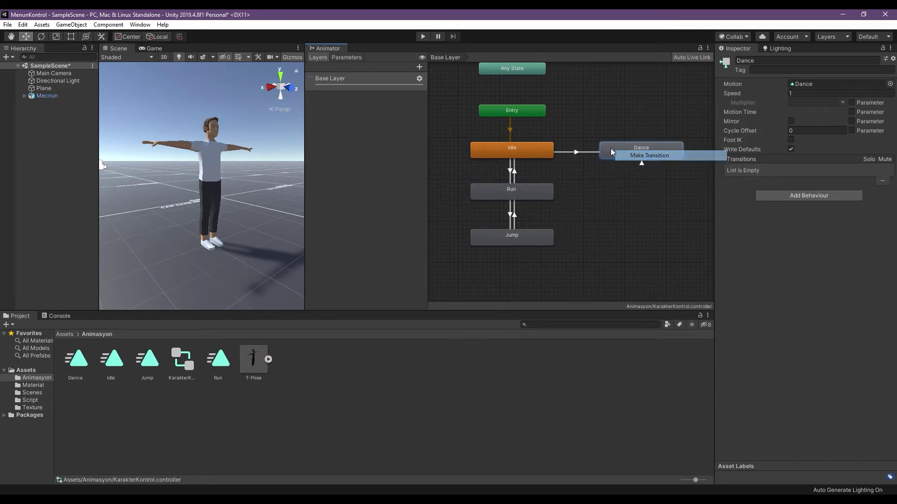
left_click(545, 145)
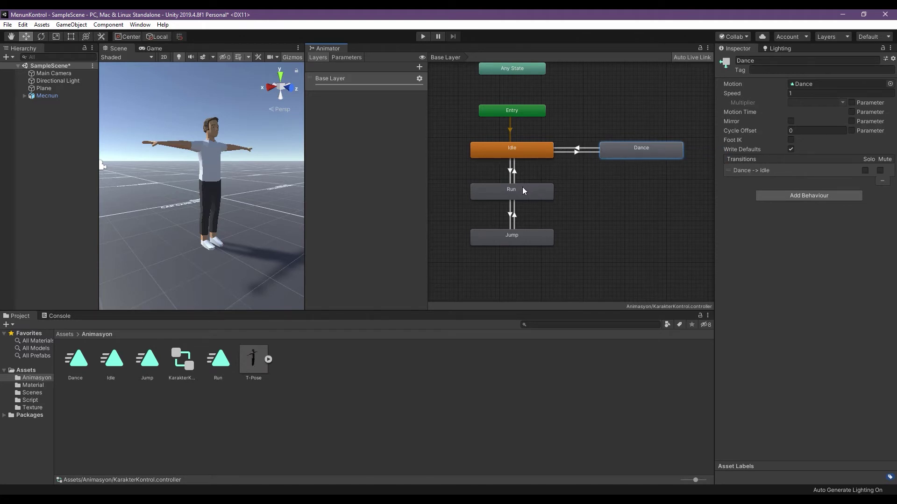
Preview the Idle-to-Dance blend, then show the Parameters tab and its Float/Int/Bool/Trigger add menu.
left_click(576, 153)
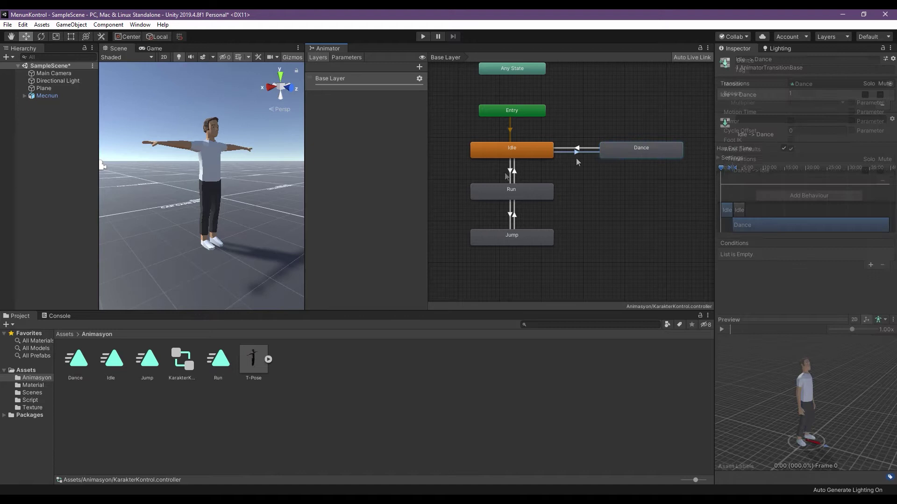
left_click(719, 332)
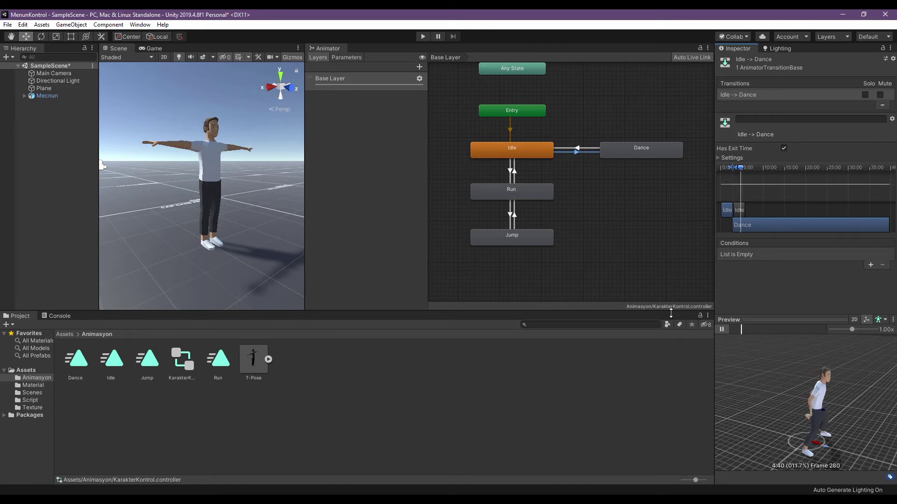
left_click(349, 57)
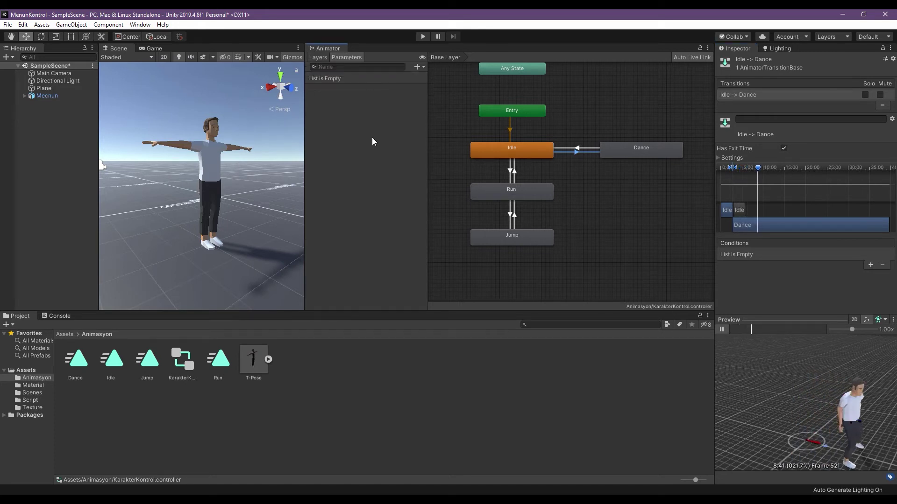
left_click(721, 329)
left_click(418, 68)
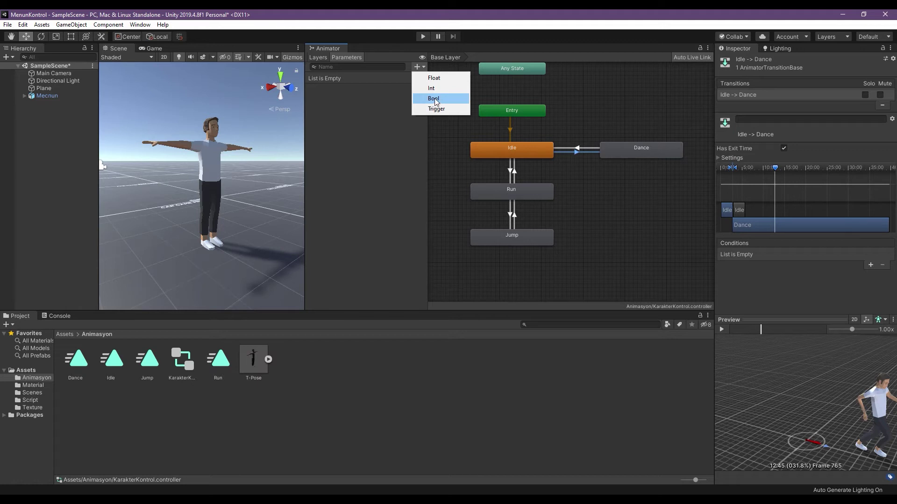
Add a Bool parameter named isRun to the KarakterKontrol animator controller.
left_click(435, 99)
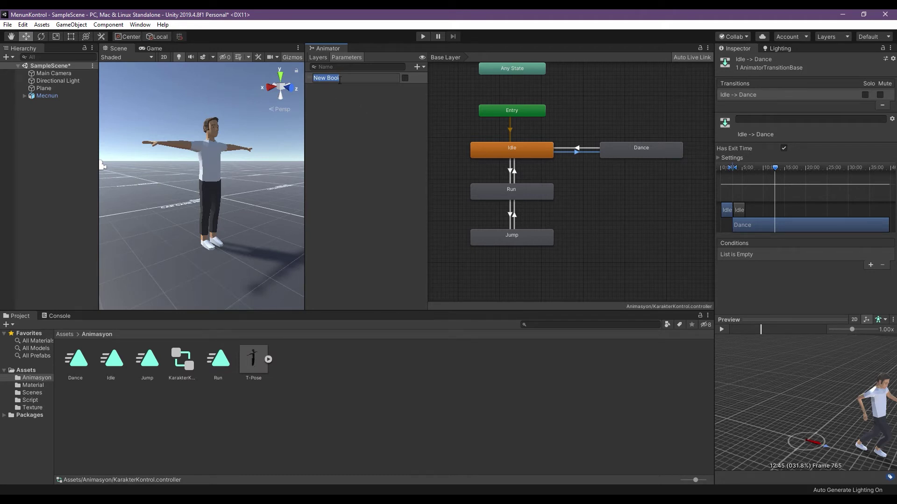
type("is")
type("Run")
key("Return")
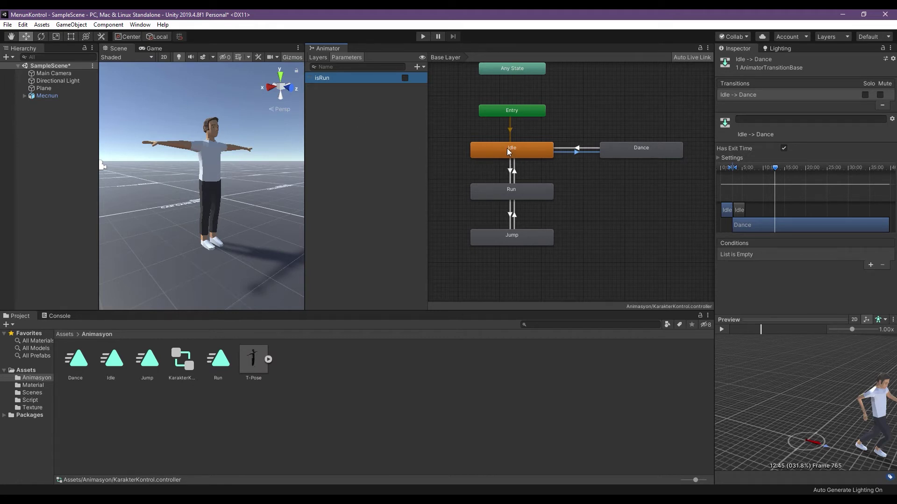
Give Idle→Run the condition isRun true and Run→Idle the condition isRun false.
left_click(511, 173)
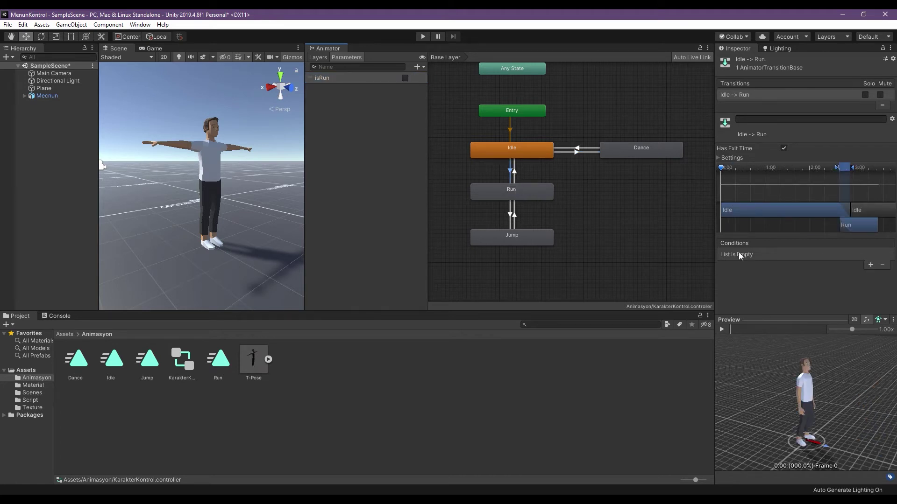
left_click(871, 264)
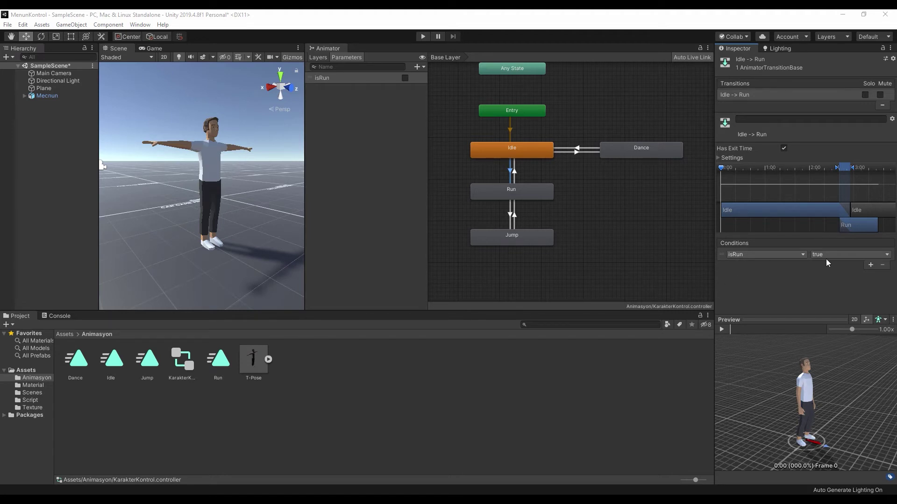
left_click(513, 173)
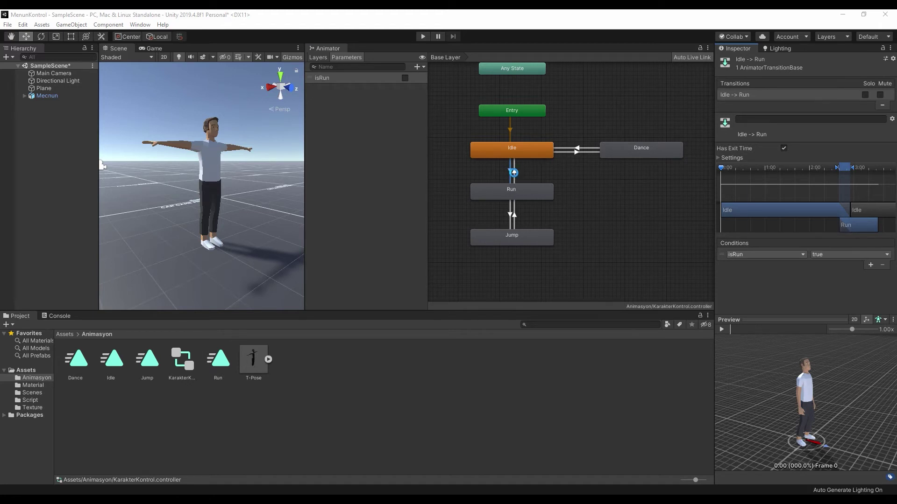
left_click(866, 264)
left_click(815, 255)
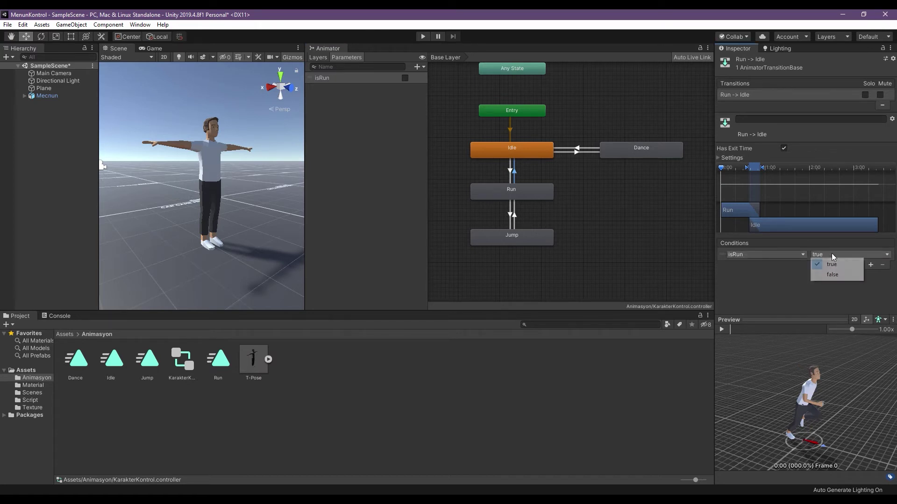
left_click(828, 276)
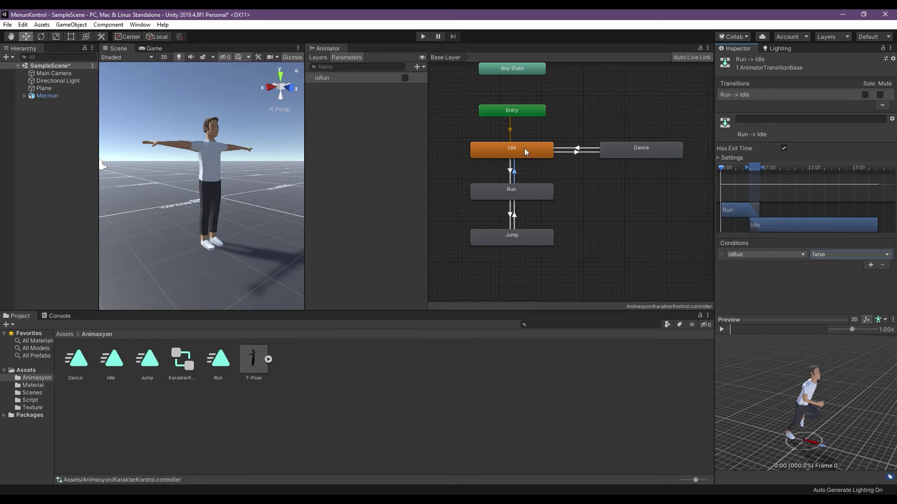
left_click(510, 174)
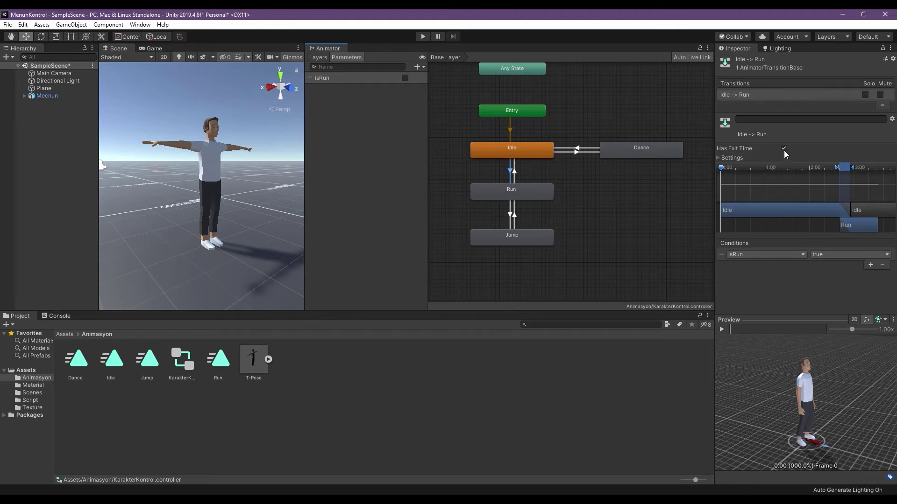
Disable Has Exit Time on the Run→Jump, Jump→Run, Dance→Idle and Idle→Dance transitions.
left_click(784, 149)
left_click(516, 174)
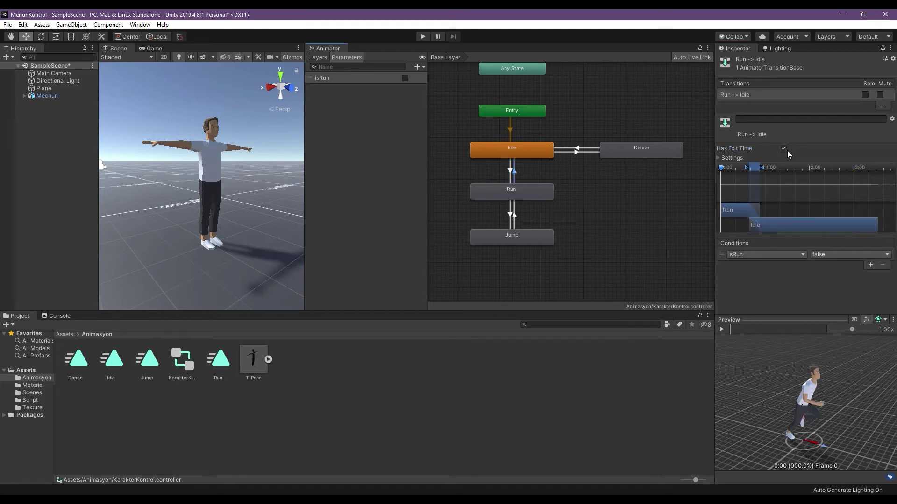
left_click(510, 219)
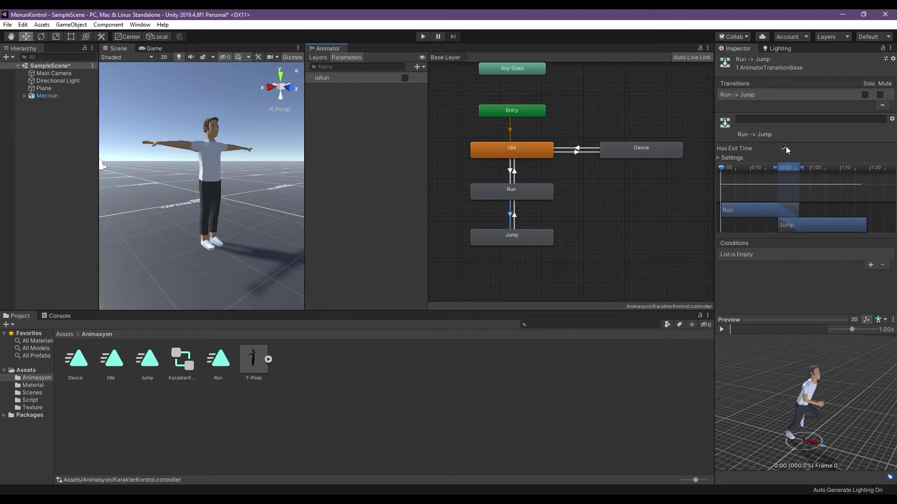
left_click(784, 148)
left_click(514, 217)
left_click(783, 148)
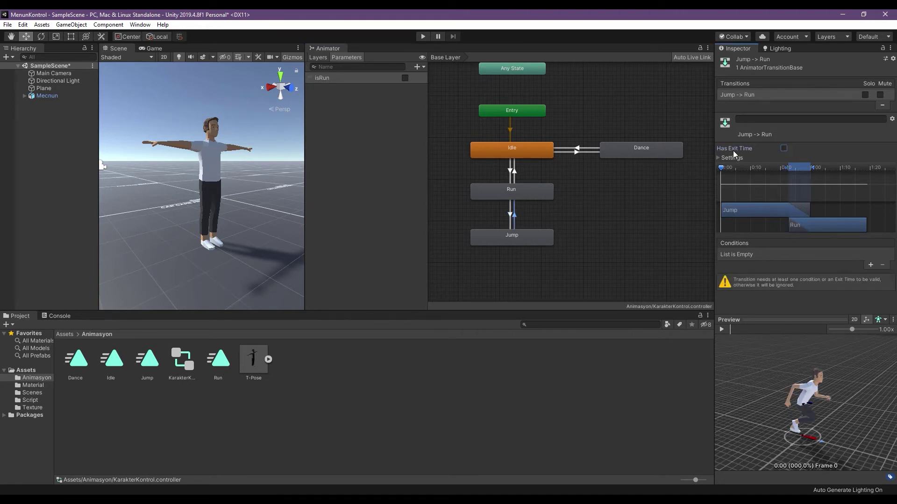
left_click(569, 148)
left_click(783, 149)
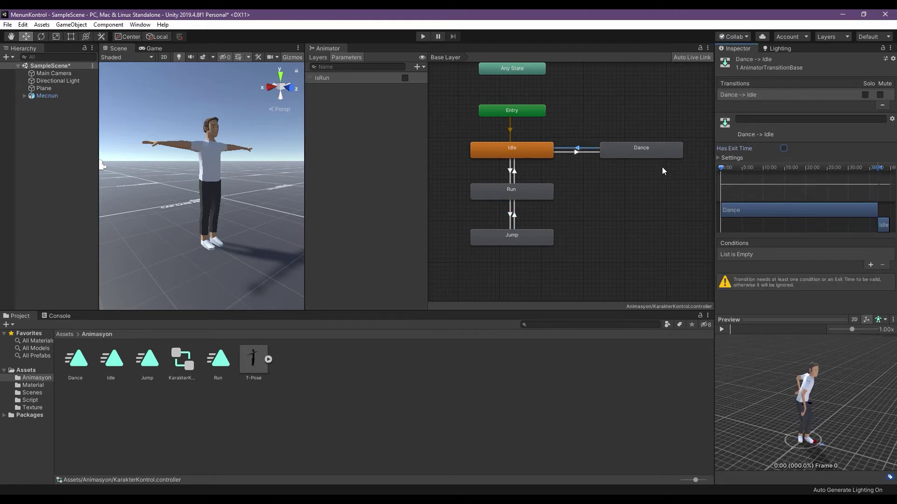
left_click(579, 152)
left_click(784, 149)
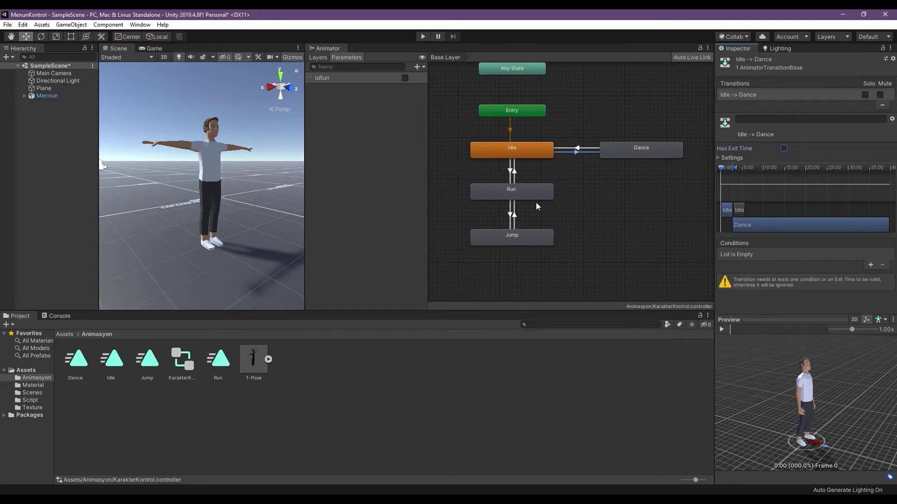
left_click(517, 190)
left_click(515, 238)
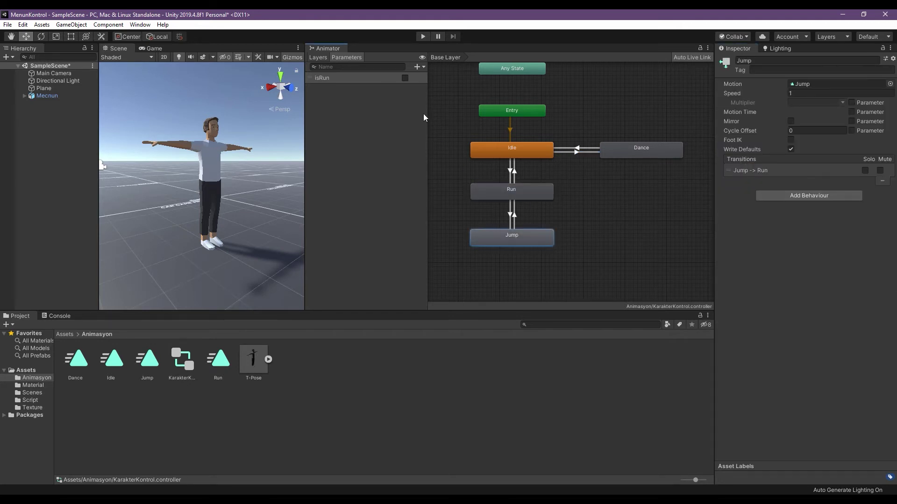
Add a Bool parameter named isJump.
left_click(418, 69)
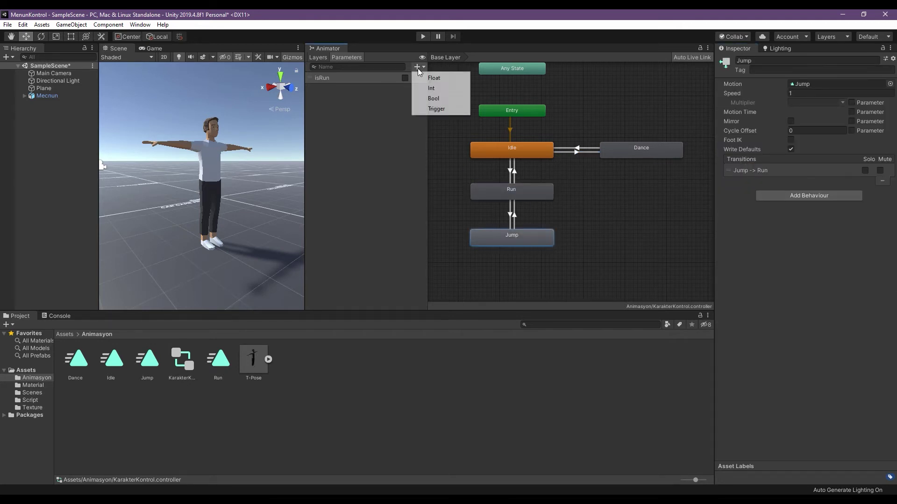
left_click(432, 99)
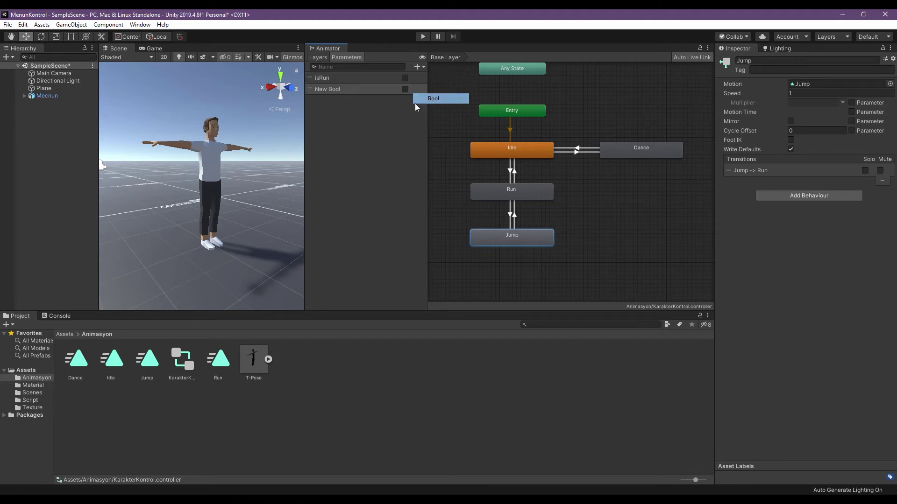
type("isRun")
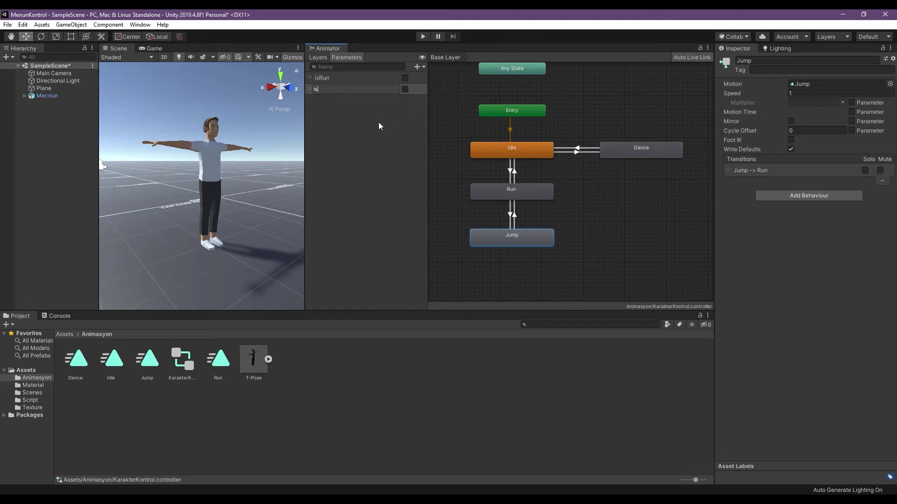
key("BackSpace")
key("BackSpace")
key("BackSpace")
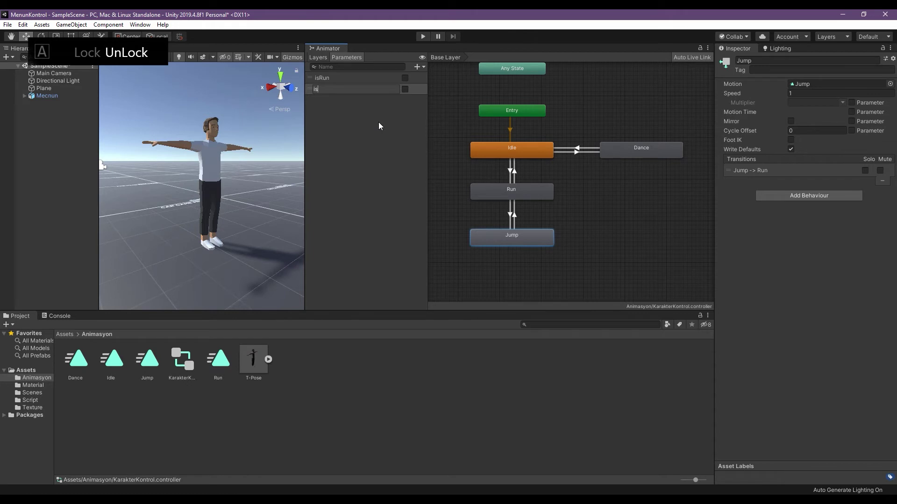
type("ju")
key("BackSpace")
key("BackSpace")
type("Jump")
key("Return")
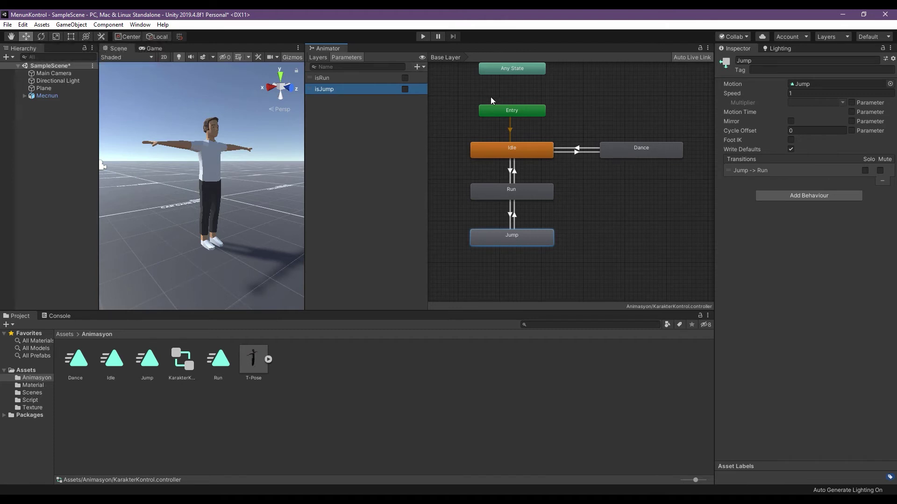
Add another Bool parameter named isDance.
left_click(416, 67)
left_click(425, 98)
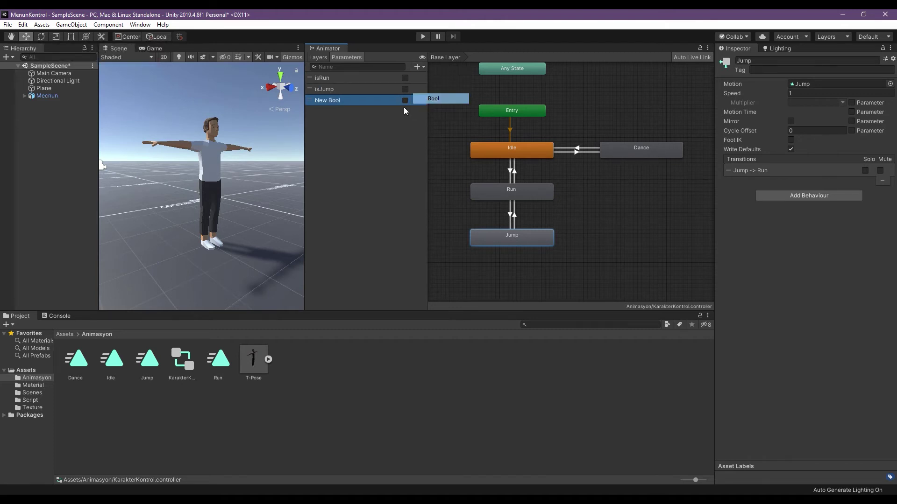
type("isD")
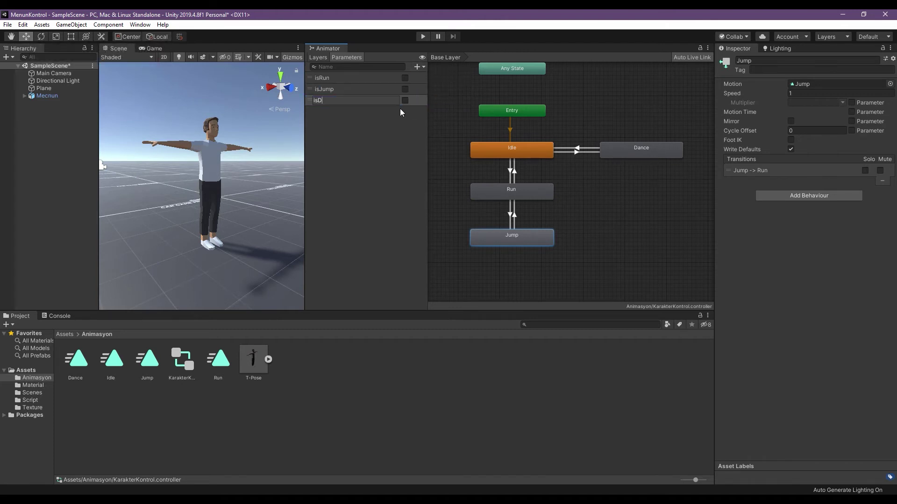
type("ance")
key("Return")
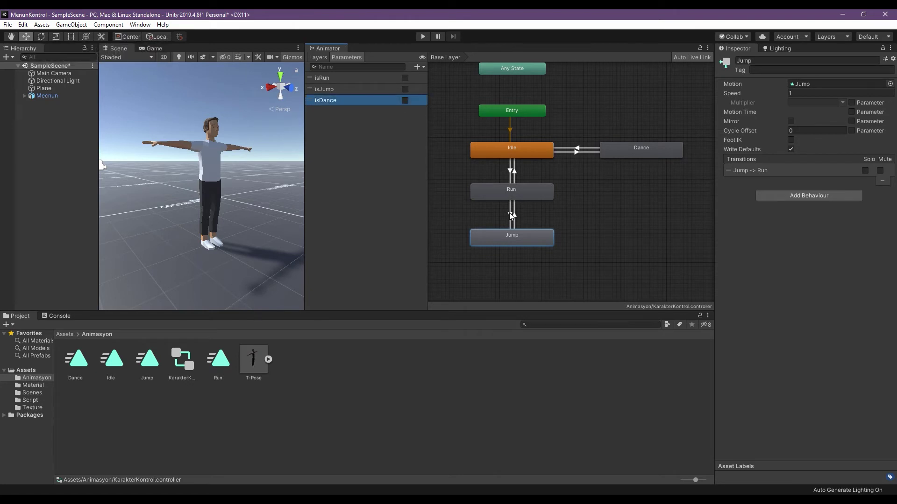
left_click(511, 215)
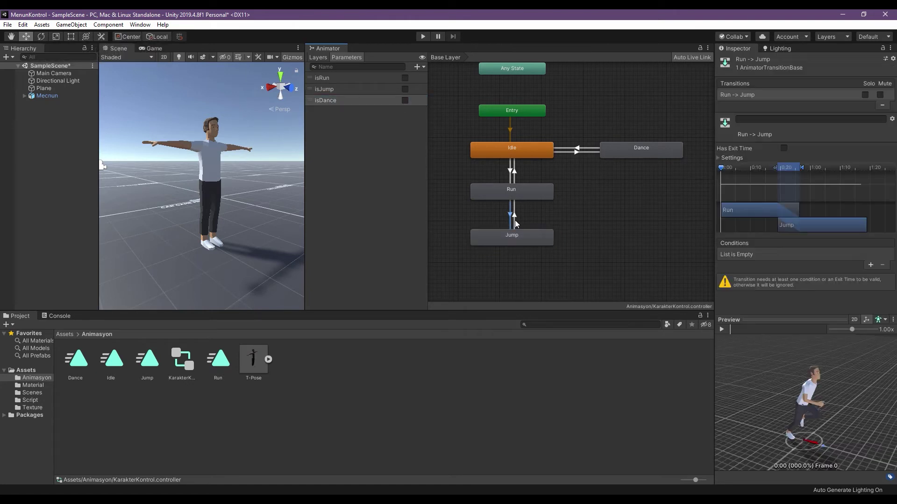
Make Run→Jump depend on isJump, and make Jump→Run require isJump false.
left_click(870, 266)
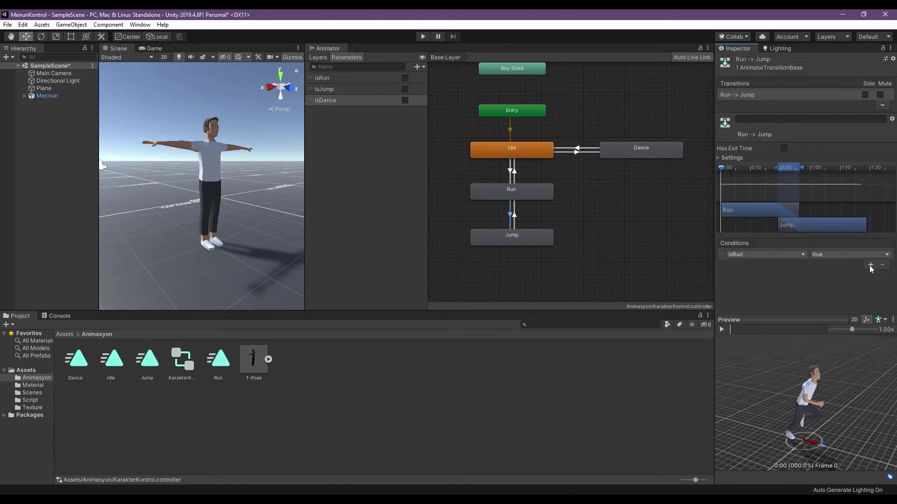
left_click(749, 254)
left_click(752, 290)
left_click(515, 217)
left_click(869, 264)
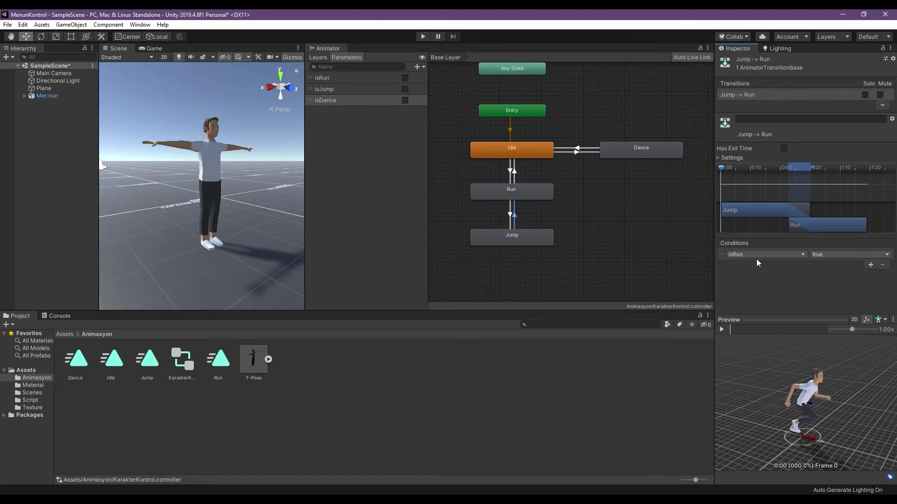
left_click(752, 254)
left_click(754, 291)
left_click(831, 254)
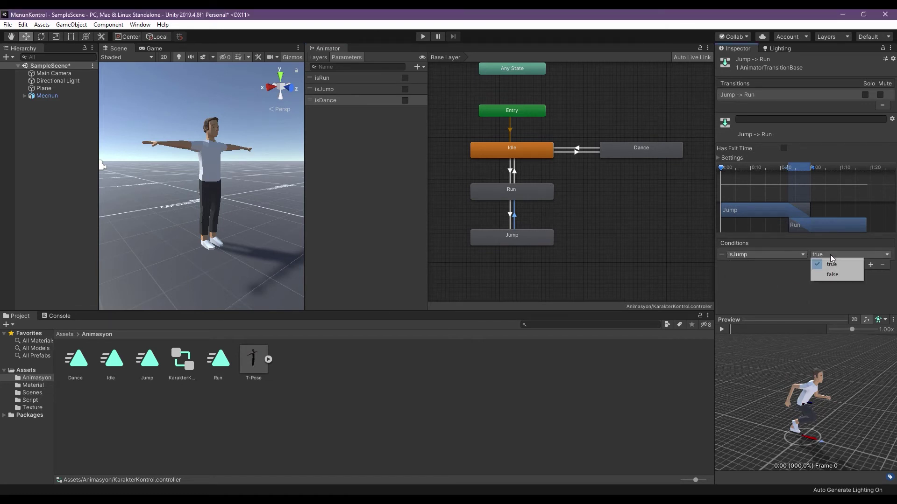
left_click(836, 274)
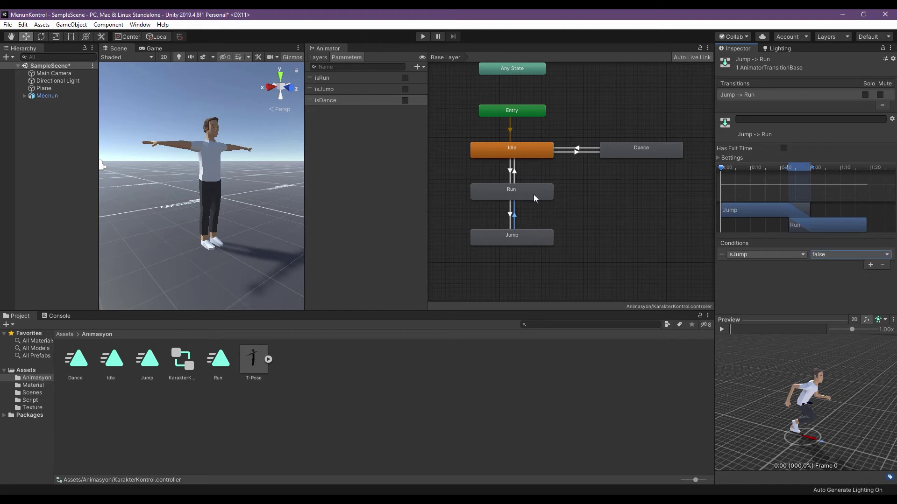
Make Idle→Dance require isDance true and Dance→Idle require isDance false.
left_click(575, 152)
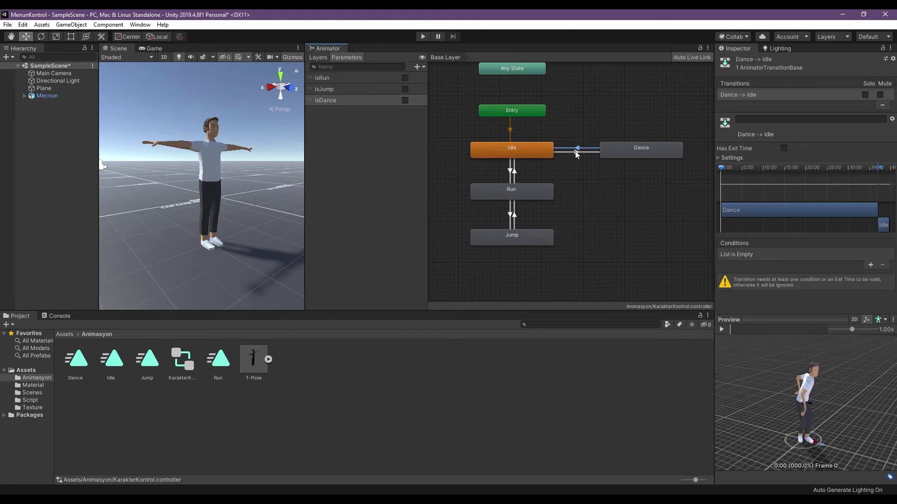
left_click(576, 156)
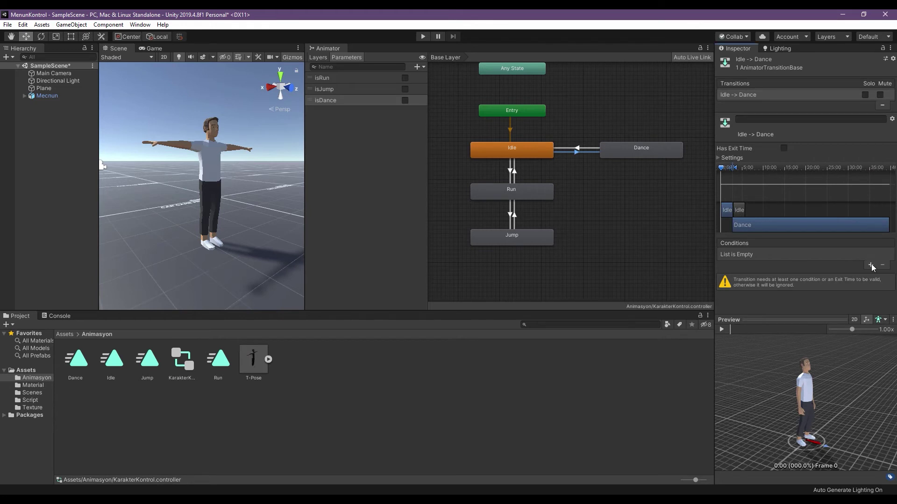
left_click(870, 265)
left_click(747, 254)
left_click(753, 302)
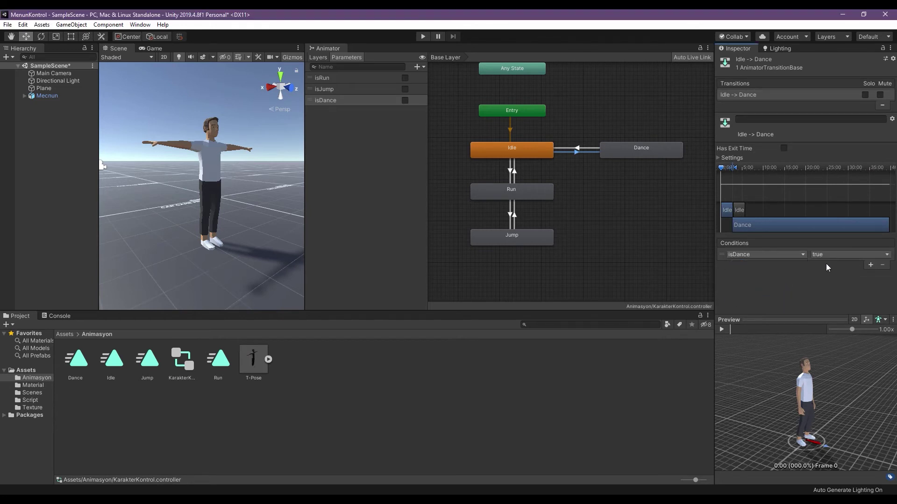
left_click(590, 148)
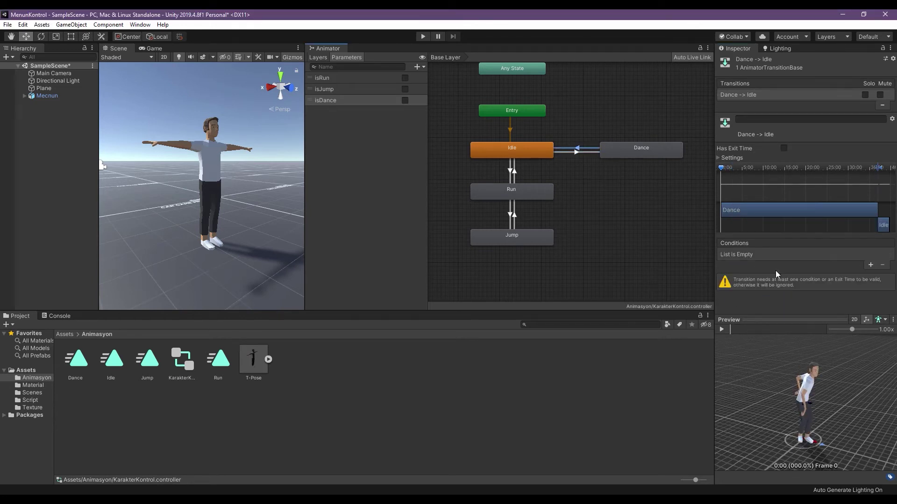
left_click(870, 265)
left_click(757, 254)
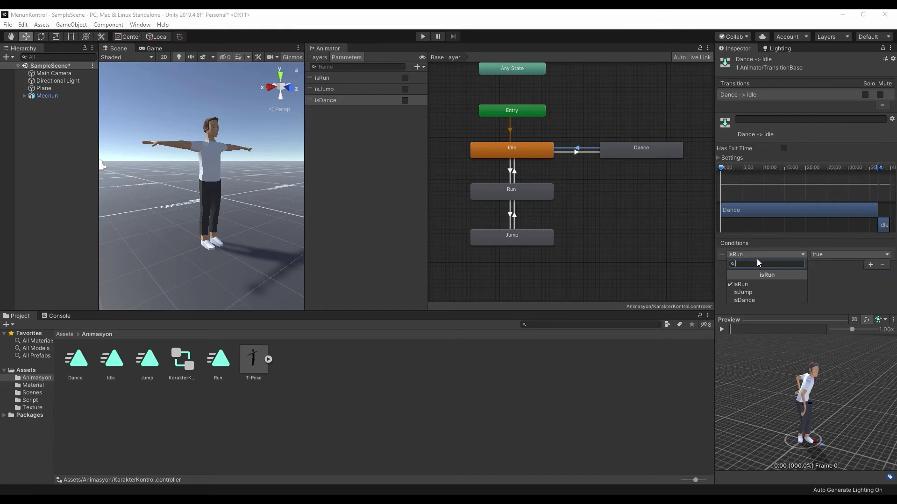
left_click(747, 300)
left_click(819, 254)
left_click(820, 270)
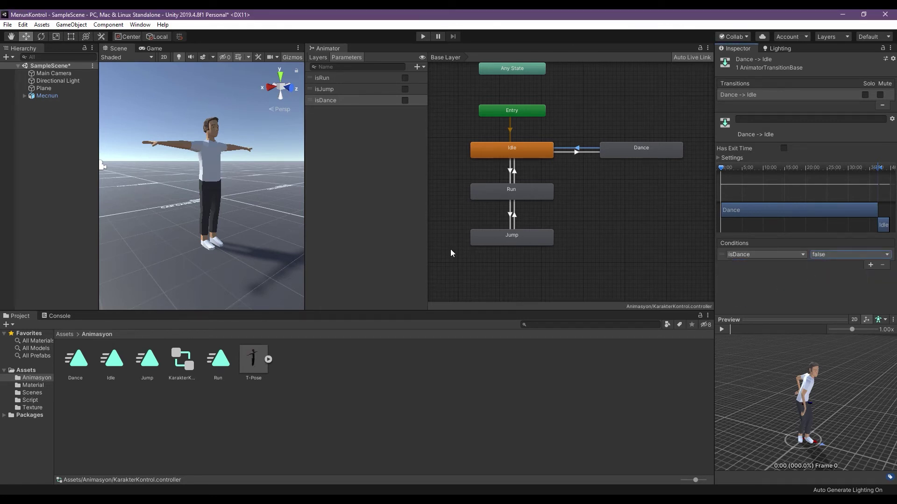
left_click(34, 402)
Create a C# script named MecnunKontrol in the Script folder.
right_click(161, 376)
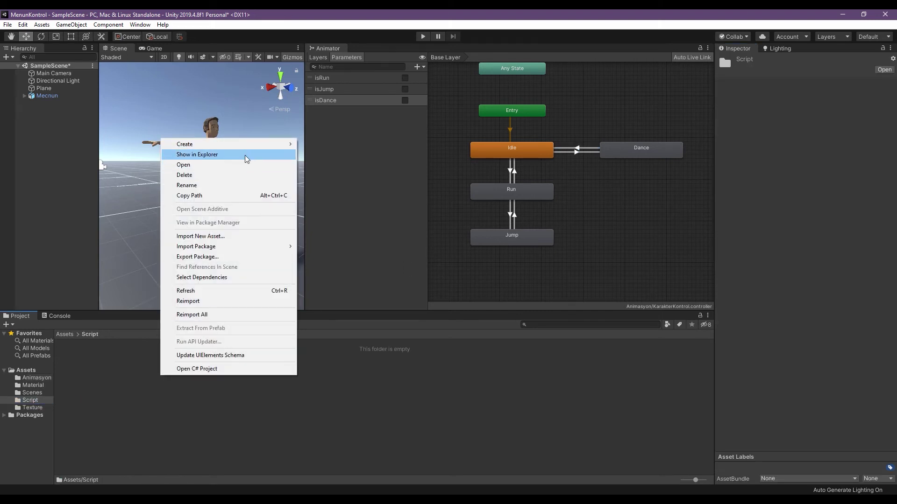
mouse_move(240, 145)
left_click(342, 158)
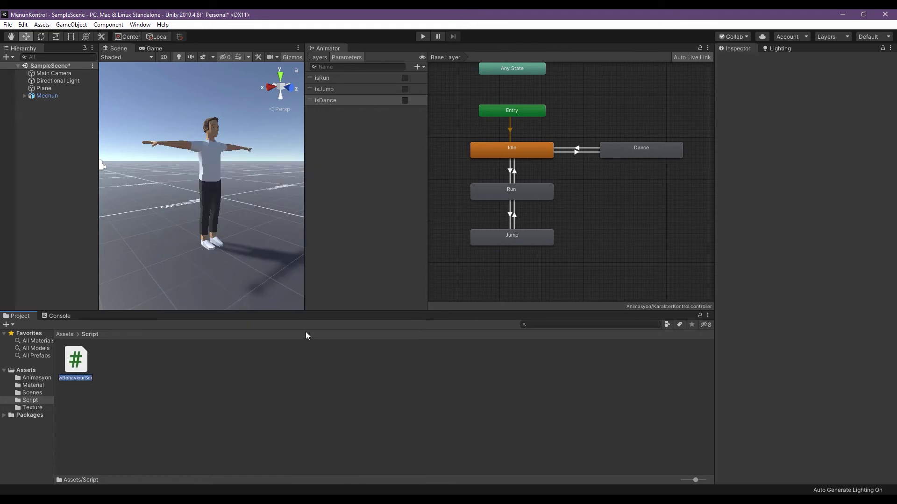
type("MecnunK")
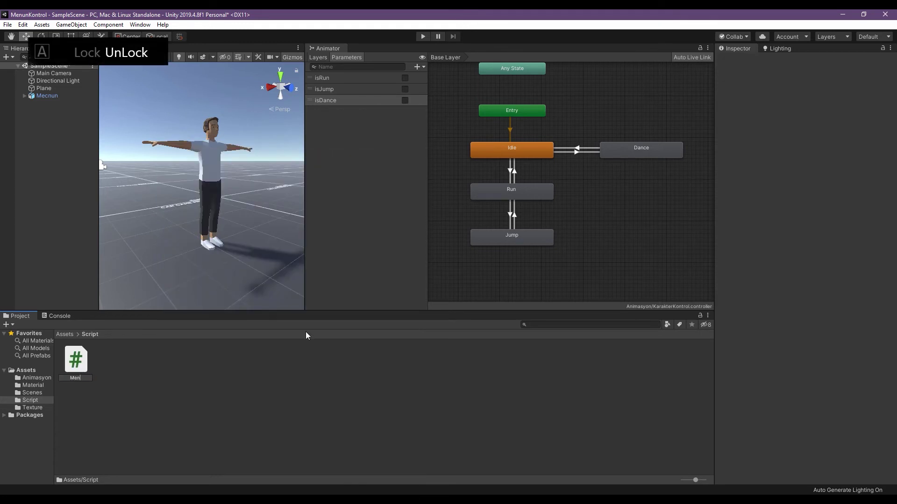
type("ont")
type("rol")
key("Return")
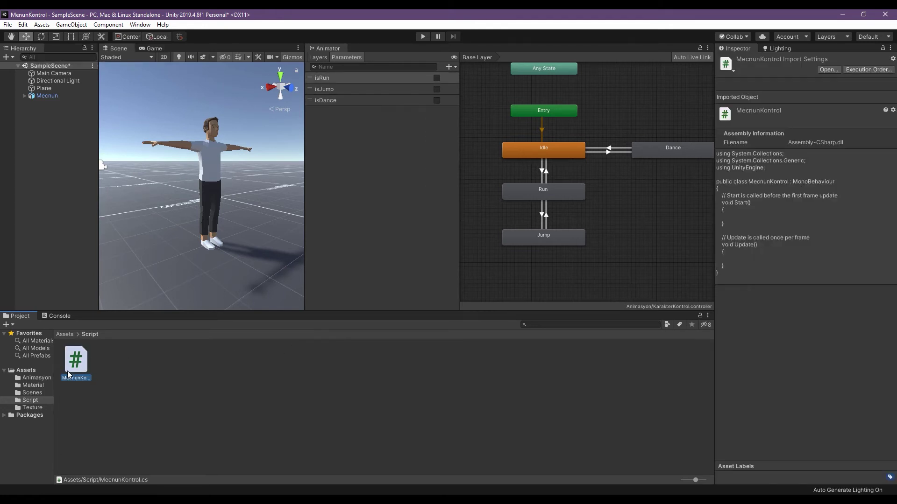
Attach MecnunKontrol to the Mecnun character and open it in Visual Studio.
left_click(52, 96)
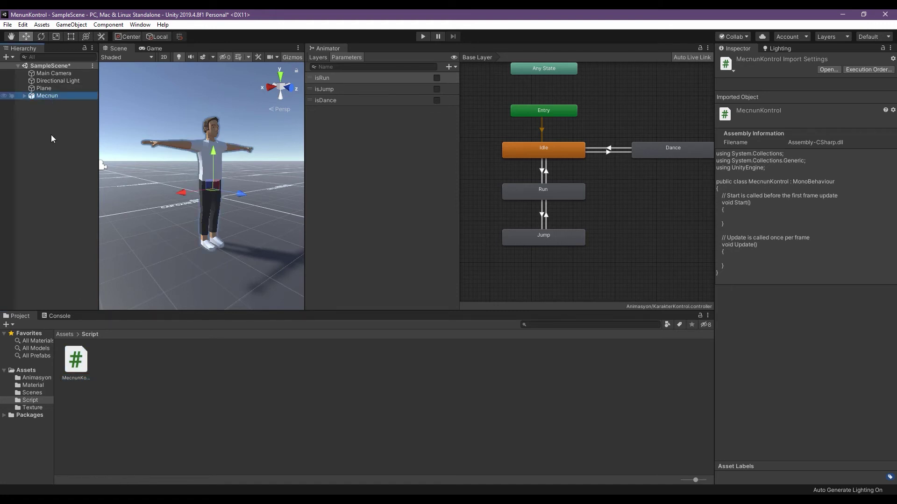
left_click_drag(87, 365, 765, 288)
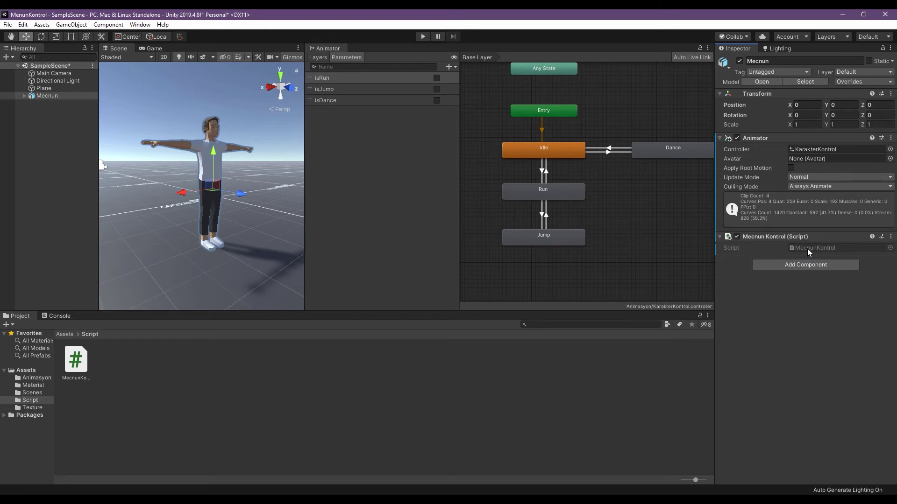
double_click(806, 248)
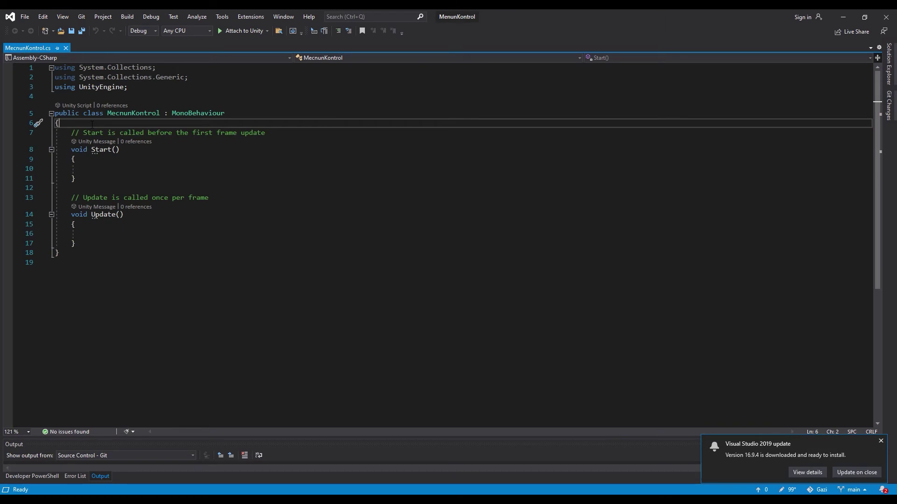
Declare an 'Animator animator;' field in the MecnunKontrol class.
key("Return")
type("Animator animator;")
key("Return")
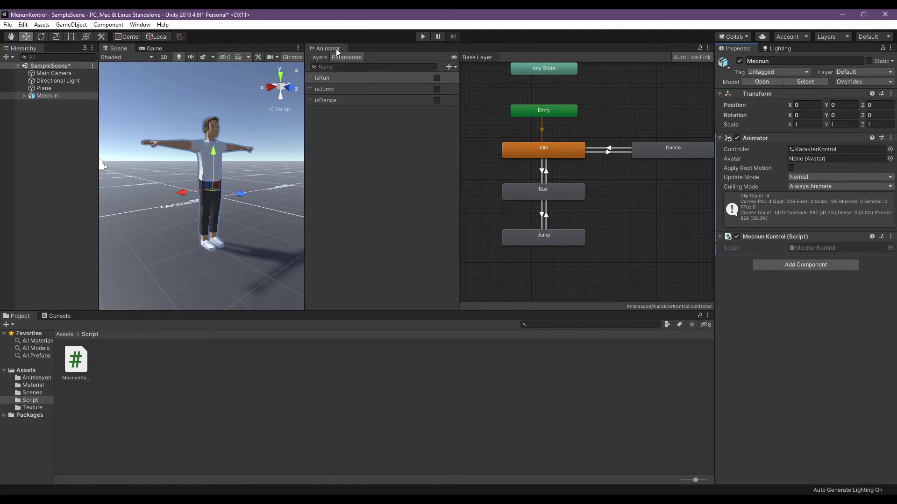
left_click(843, 15)
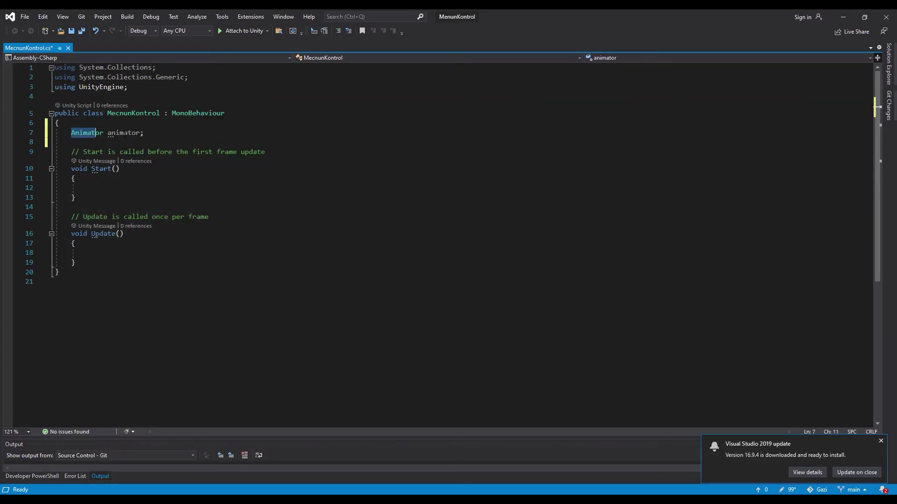
left_click_drag(109, 133, 133, 133)
left_click(153, 135)
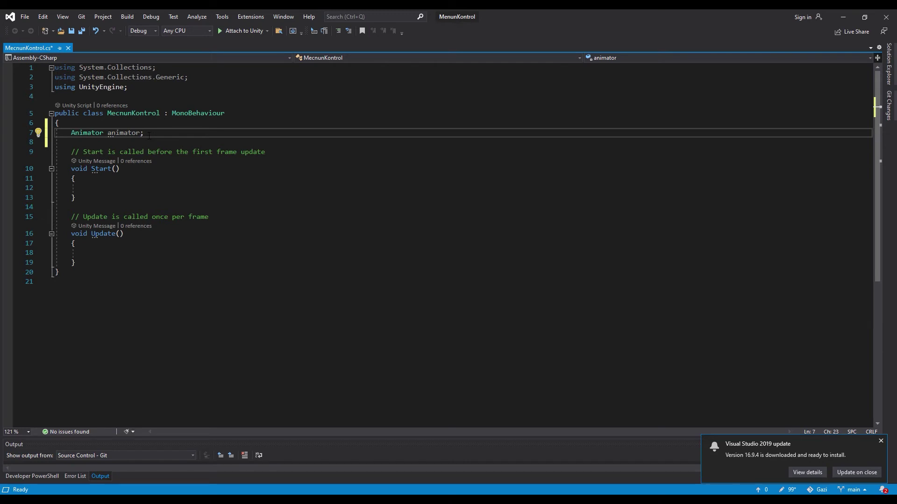
key("Down")
key("Down")
key("Down")
In Update, add an if (Input.GetKey("w")) block calling animator.SetBool("isRun", true).
type("if")
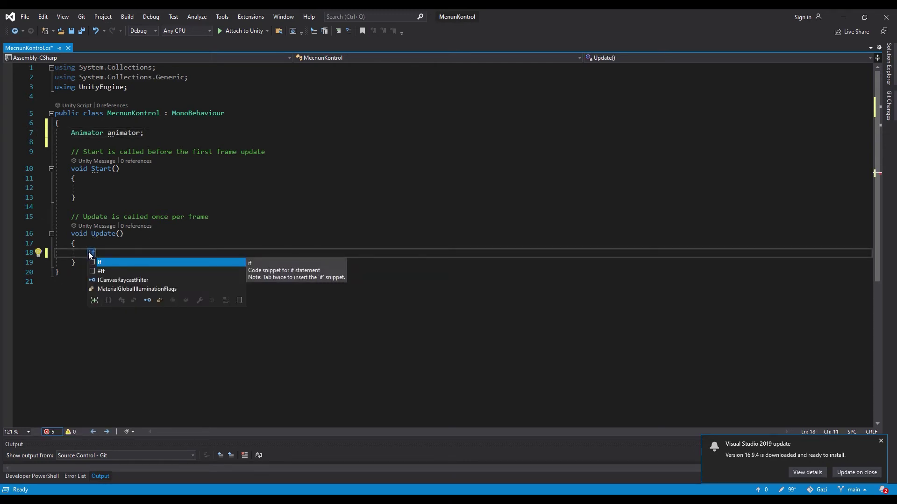
key("Tab")
key("Tab")
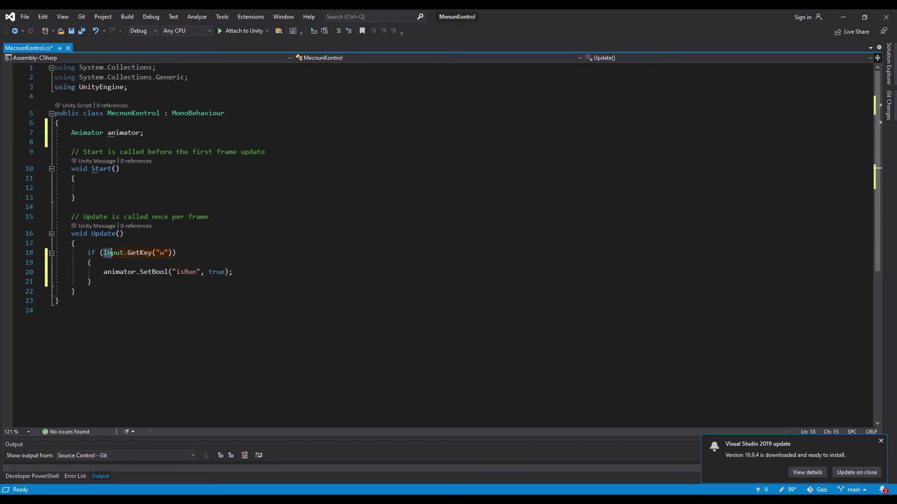
key("Down")
left_click_drag(103, 253, 174, 253)
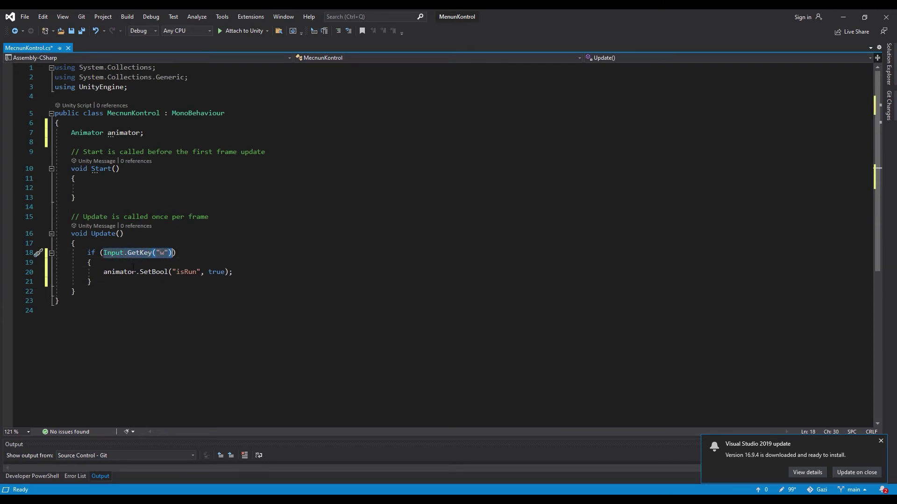
left_click_drag(103, 272, 233, 272)
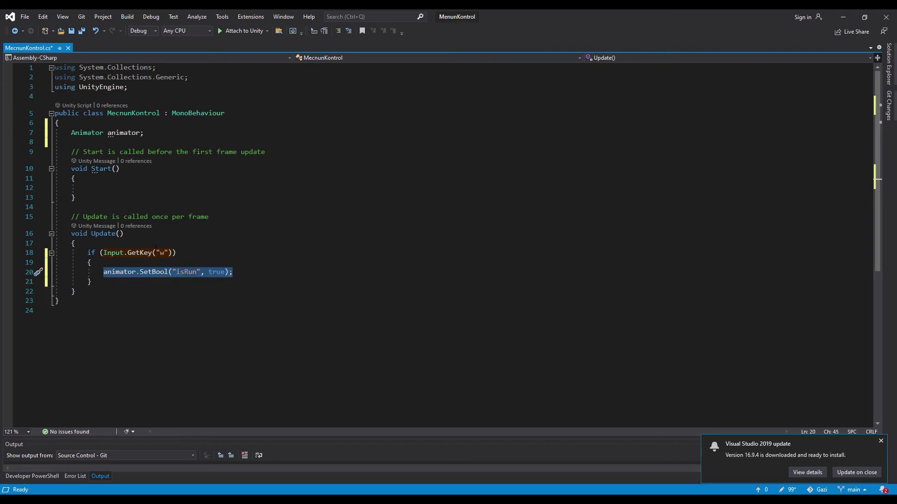
left_click(154, 245)
left_click(226, 272)
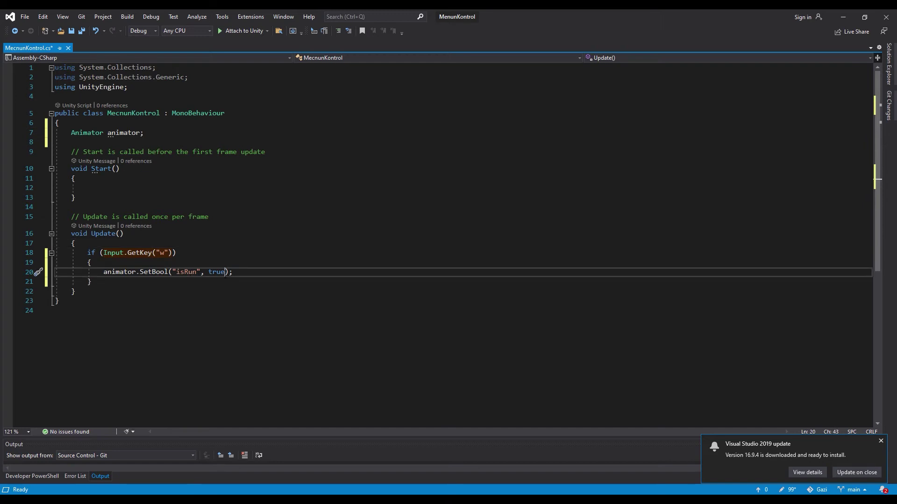
left_click(194, 282)
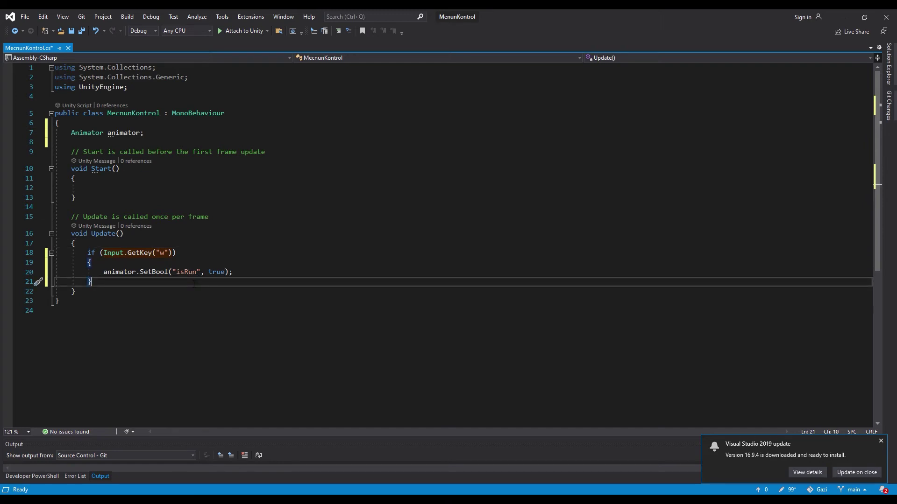
Add a second block checking !Input.GetKey("w") below the first if.
key("Return")
type("else ")
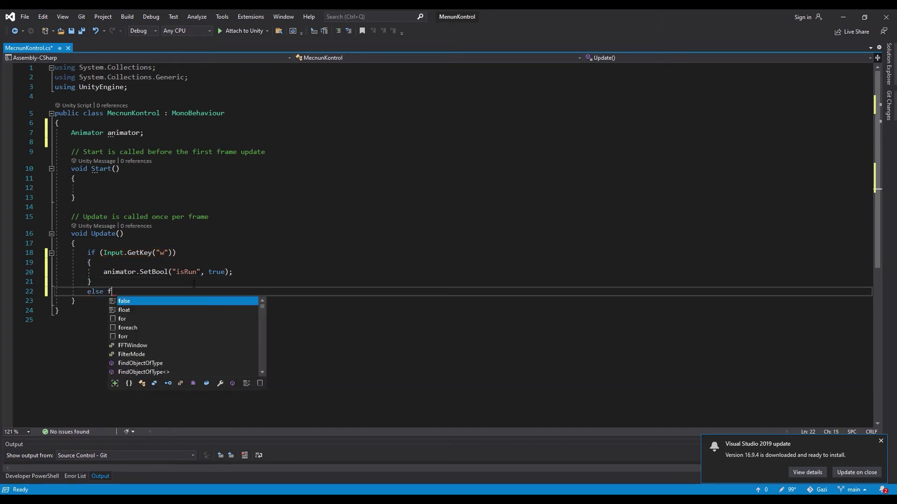
type("if(")
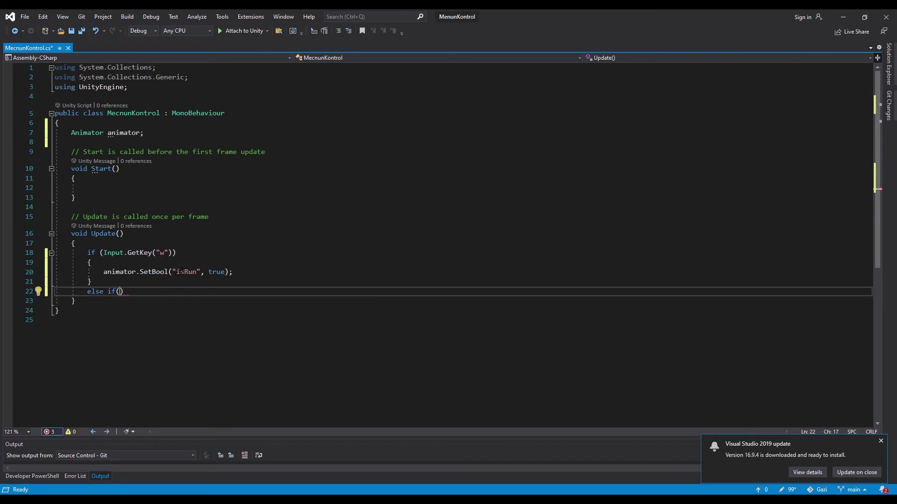
left_click_drag(176, 272, 208, 272)
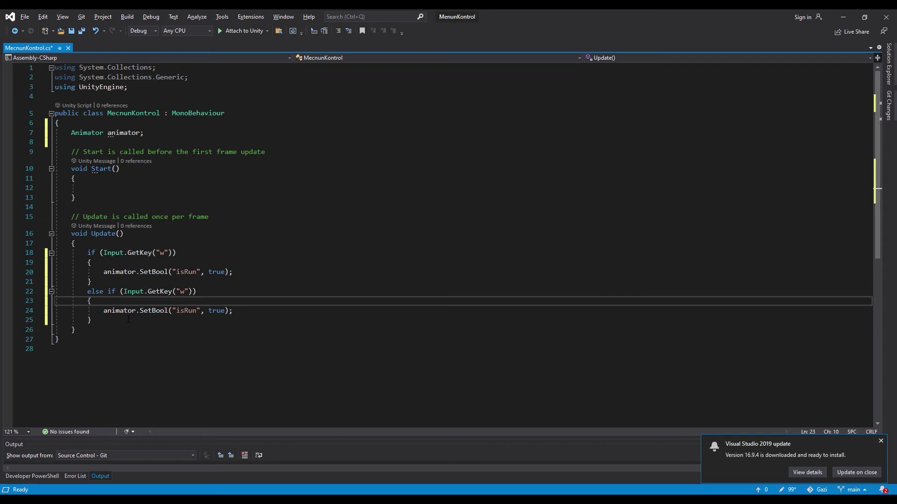
left_click(123, 291)
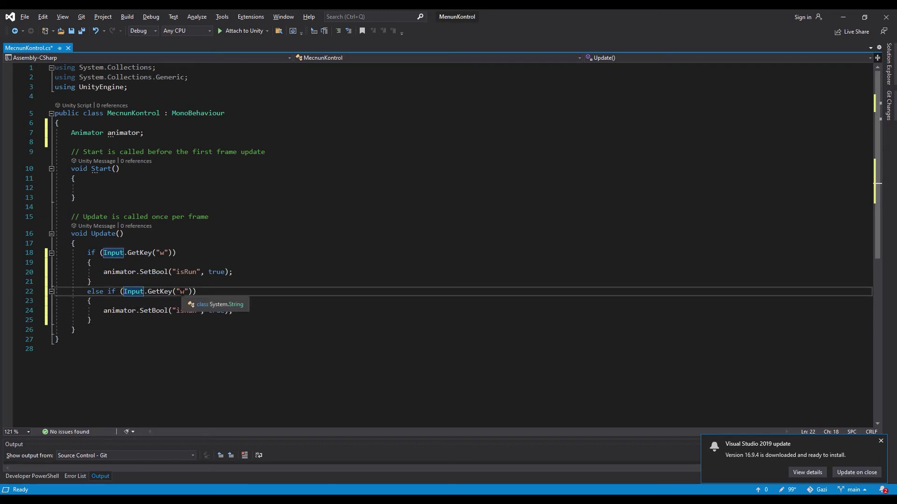
type("!")
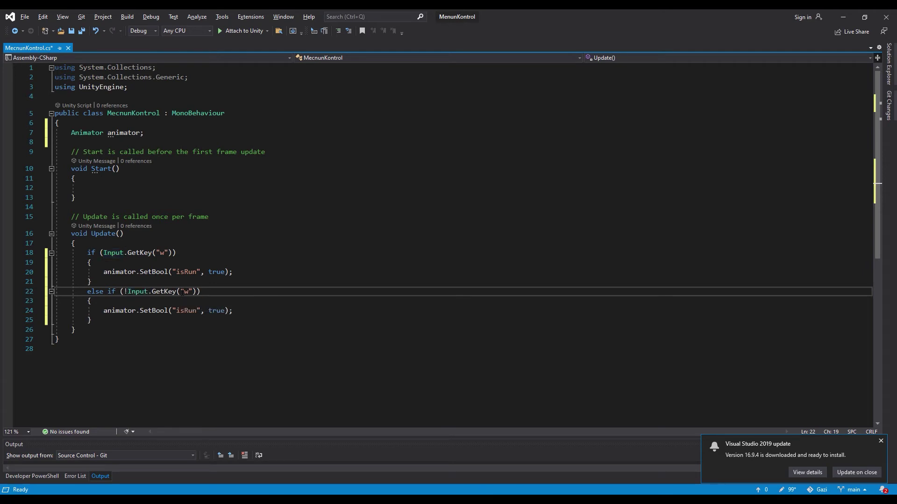
key("shift+Left")
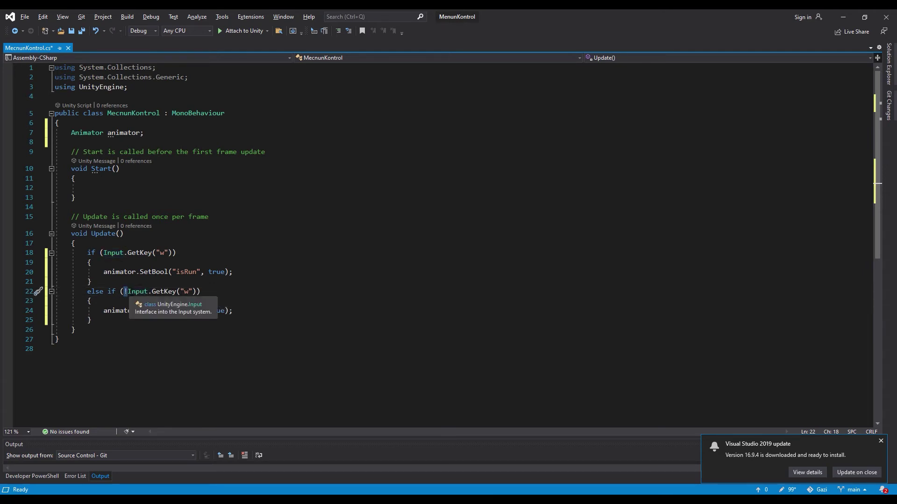
left_click_drag(127, 292, 193, 292)
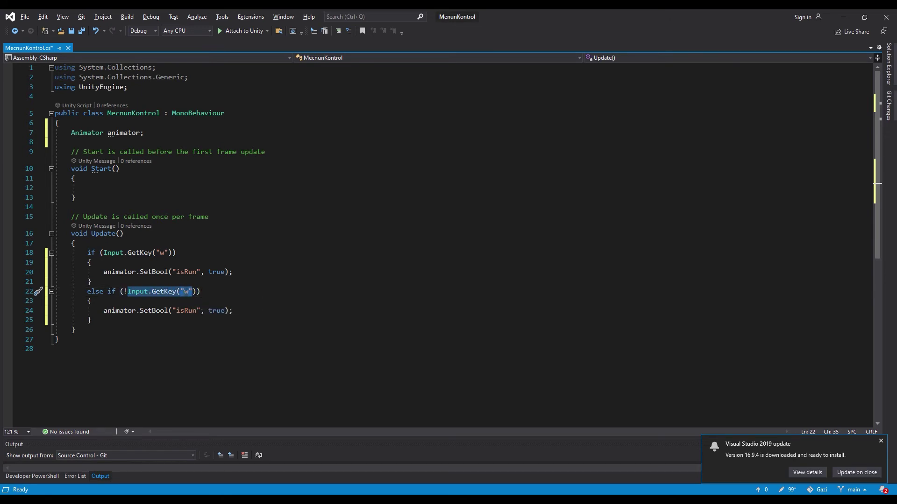
key("Left")
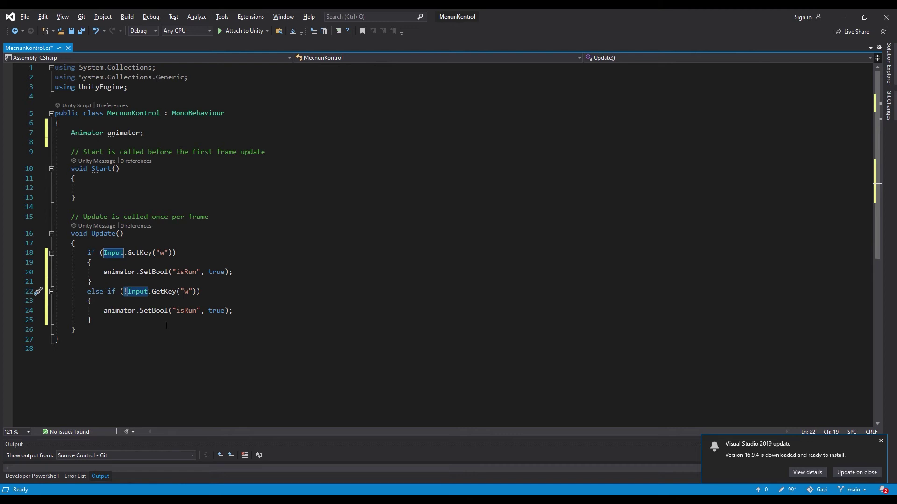
Change the second block's SetBool value for isRun from true to false.
left_click(141, 301)
left_click_drag(104, 310, 235, 317)
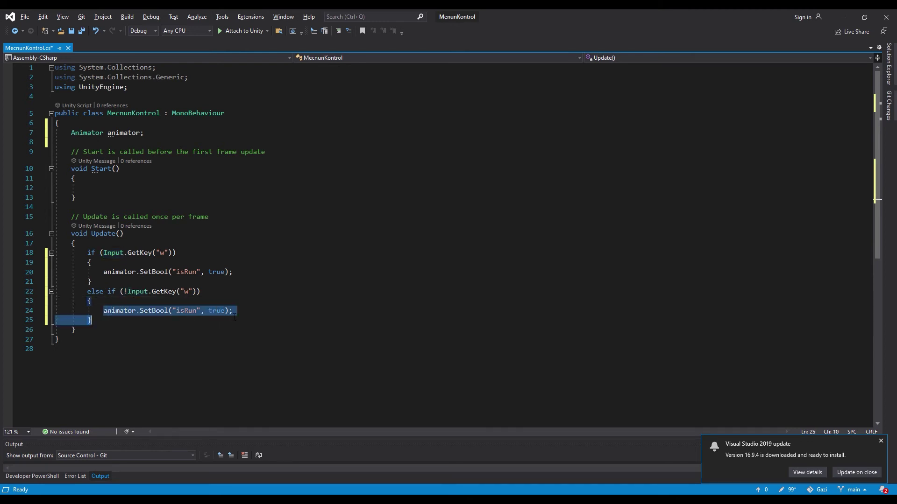
double_click(217, 311)
type("fals")
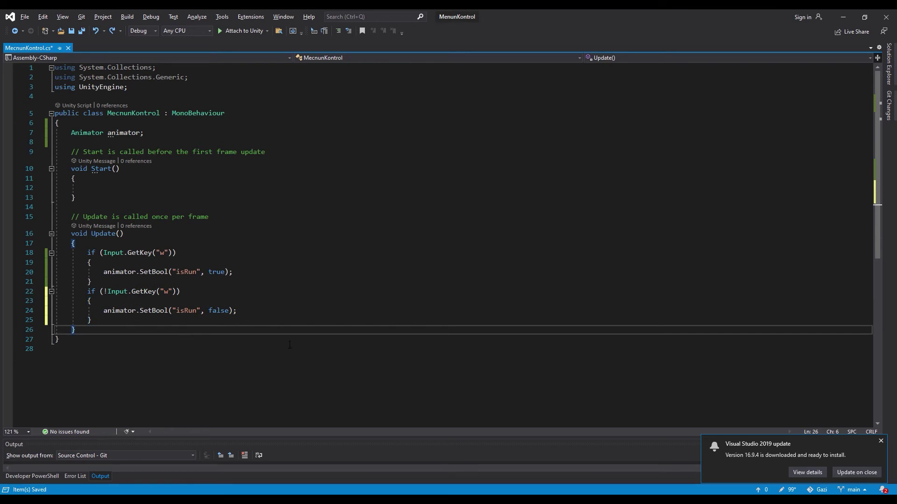
left_click(290, 346)
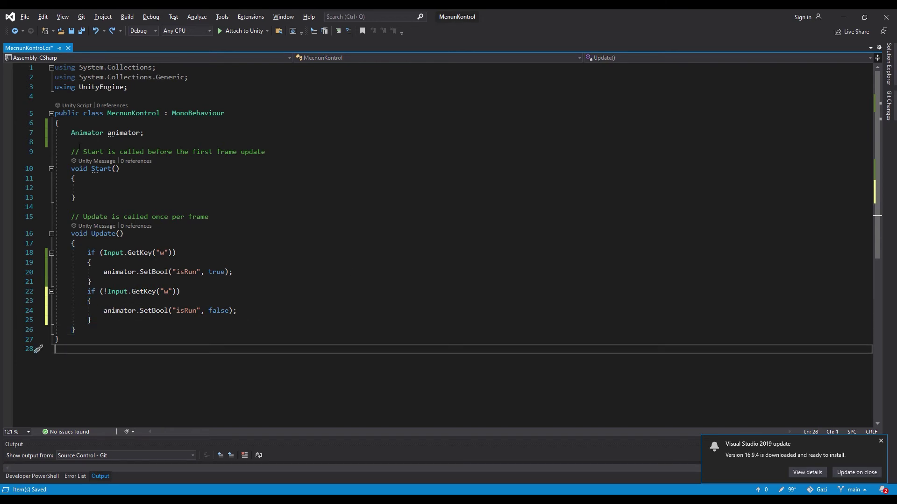
left_click_drag(71, 133, 150, 134)
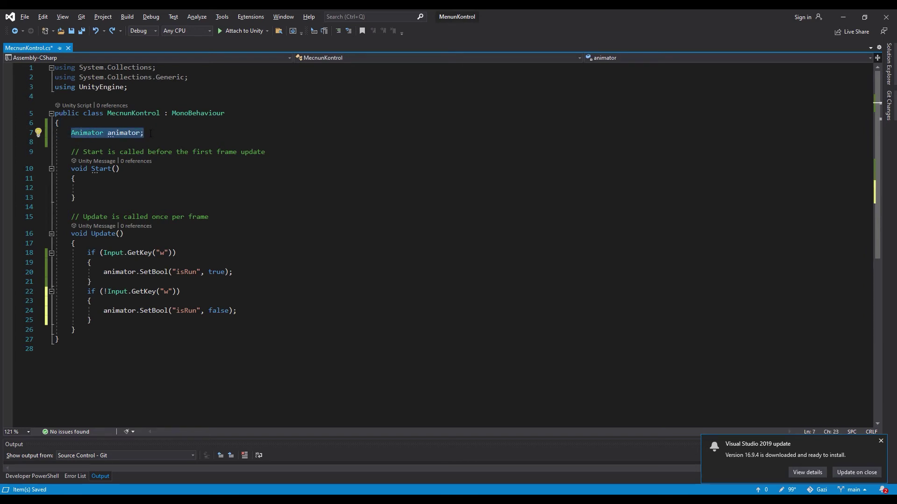
In Start(), write animator = GetComponent<Animator>(); and save the script.
left_click(123, 187)
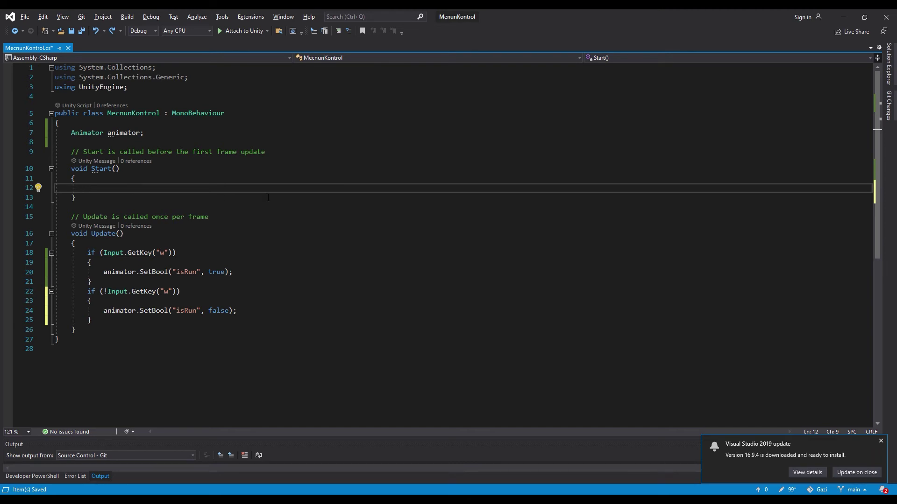
type("animator")
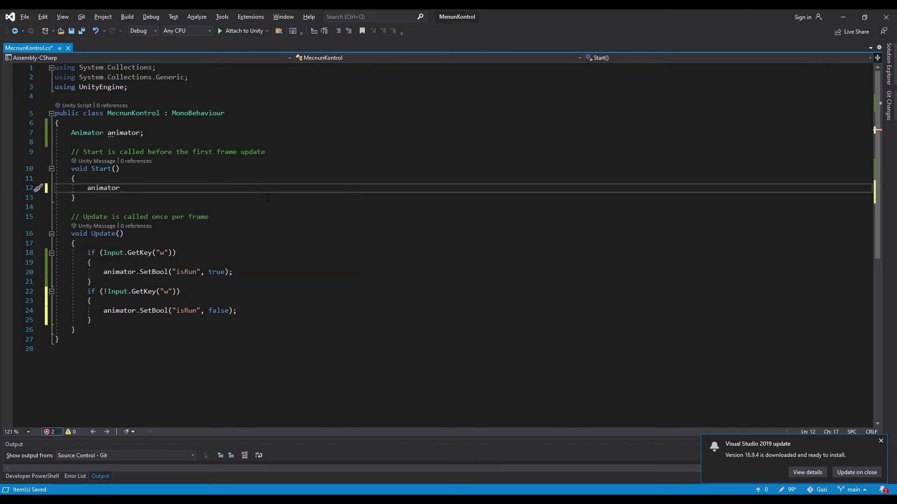
type(" = ge")
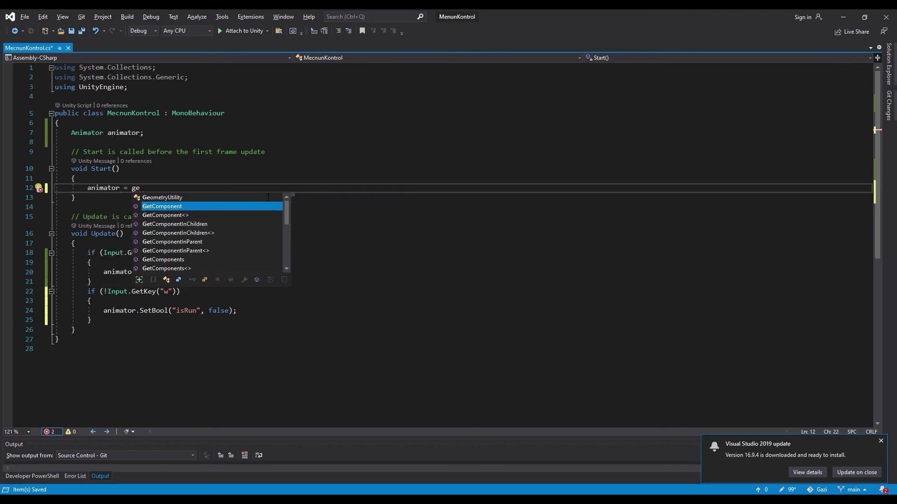
key("Down")
key("Tab")
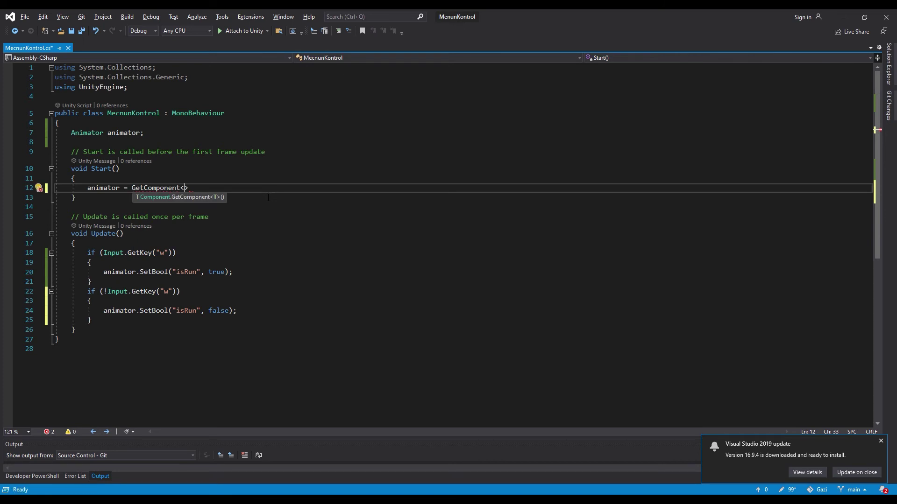
type("Anim")
key("Tab")
type(">")
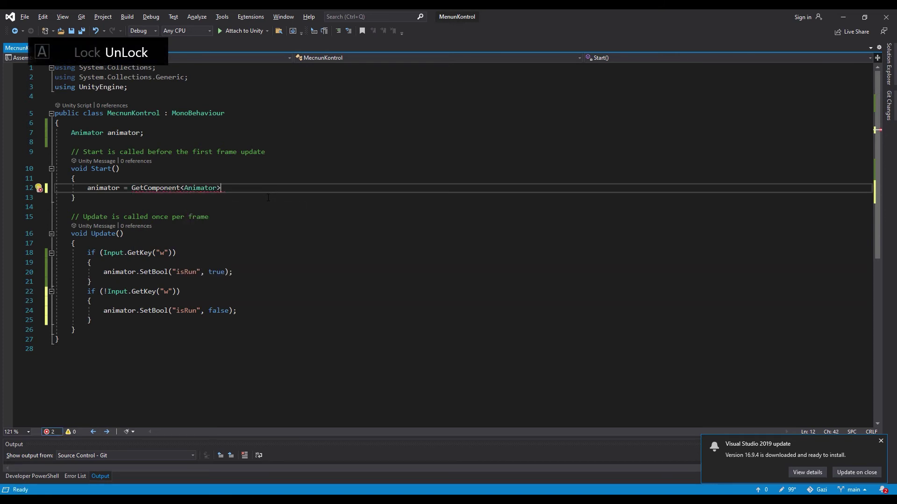
type("()")
key("Down")
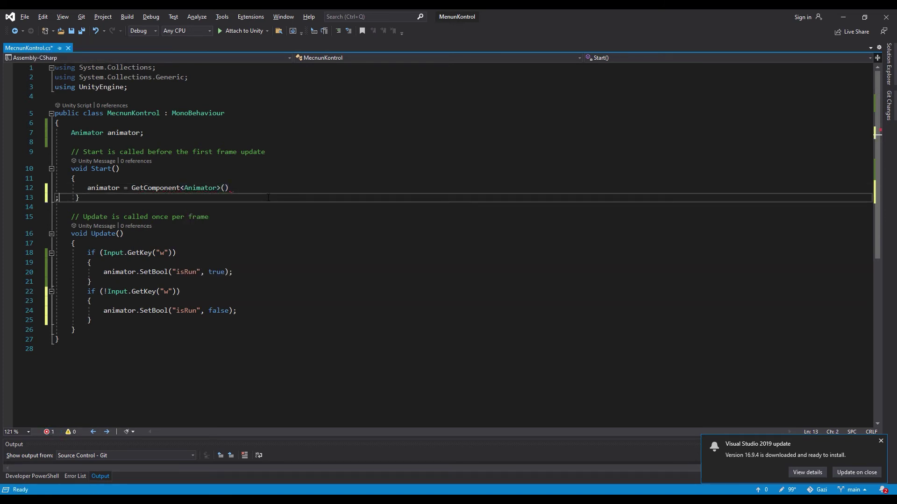
left_click(266, 191)
type(";")
key("ctrl+s")
Review the GetComponent line and dismiss the Visual Studio update notice.
left_click_drag(84, 188, 267, 189)
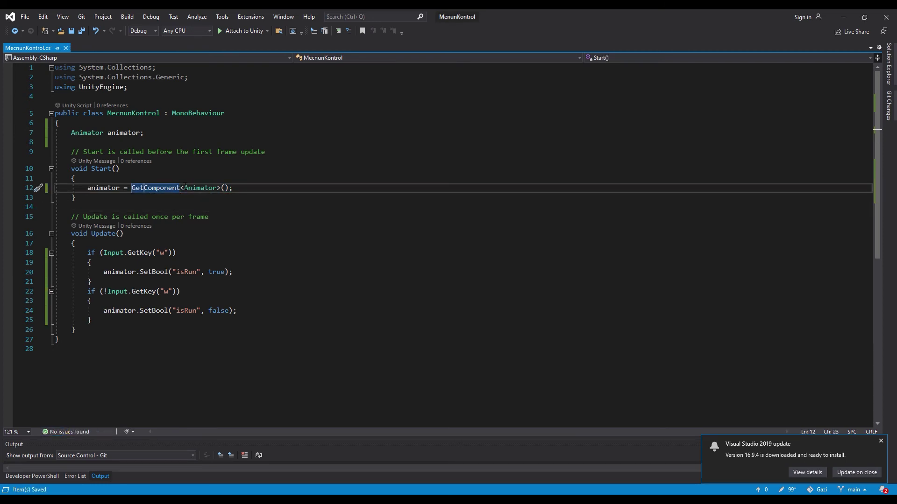
left_click_drag(184, 187, 216, 188)
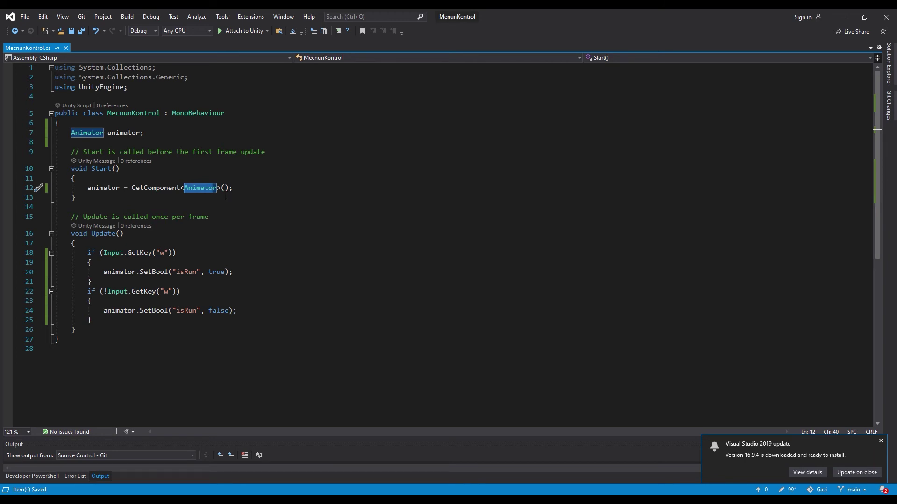
mouse_move(212, 190)
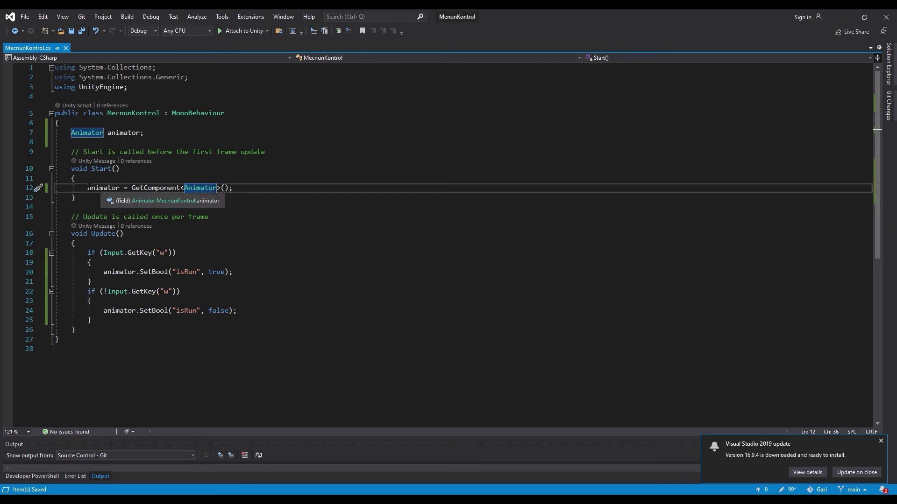
left_click_drag(87, 187, 118, 188)
left_click(265, 218)
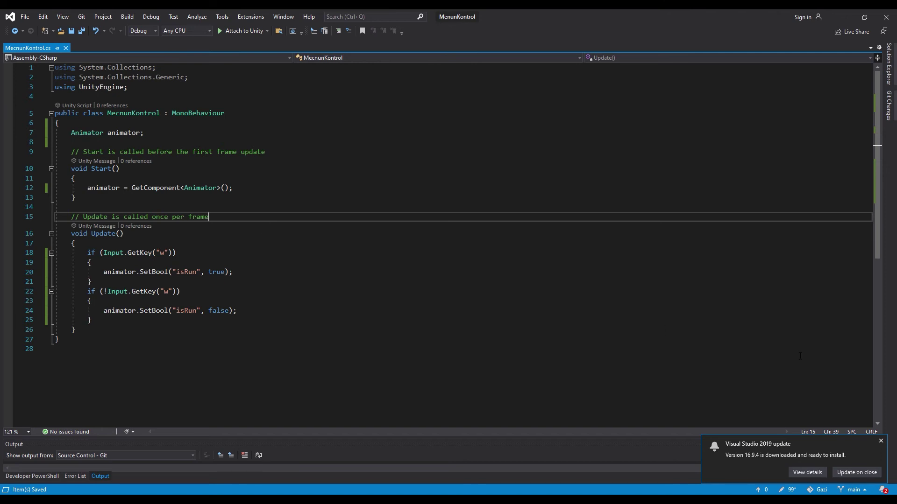
left_click(881, 440)
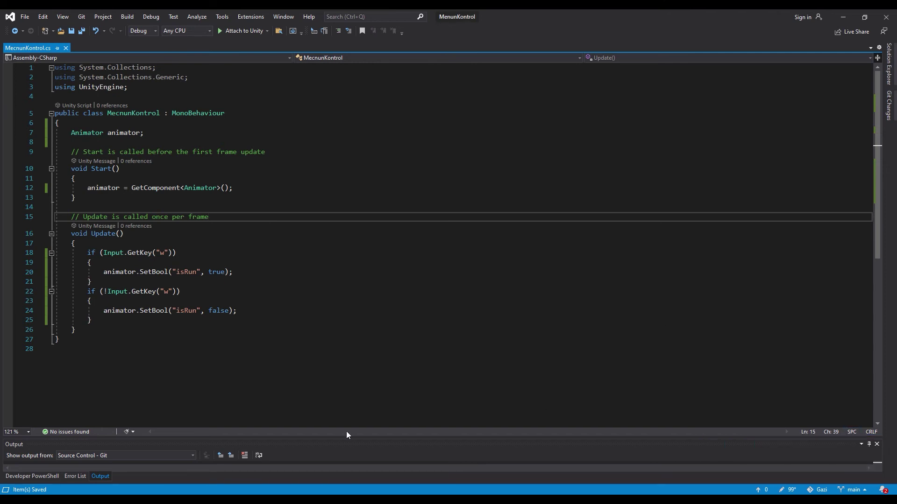
In Unity Play mode, hold W to check Mecnun switches into the Run animation.
key("alt+Tab")
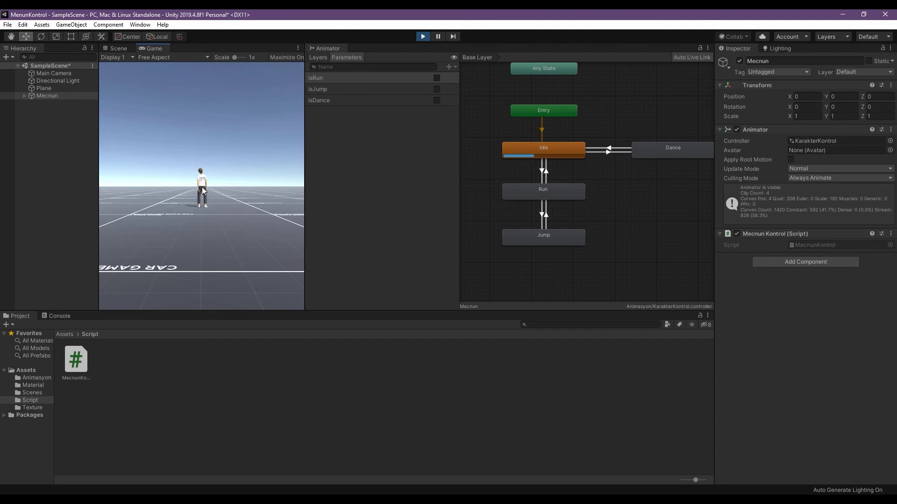
key("w")
key("w")
key("w")
left_click(251, 165)
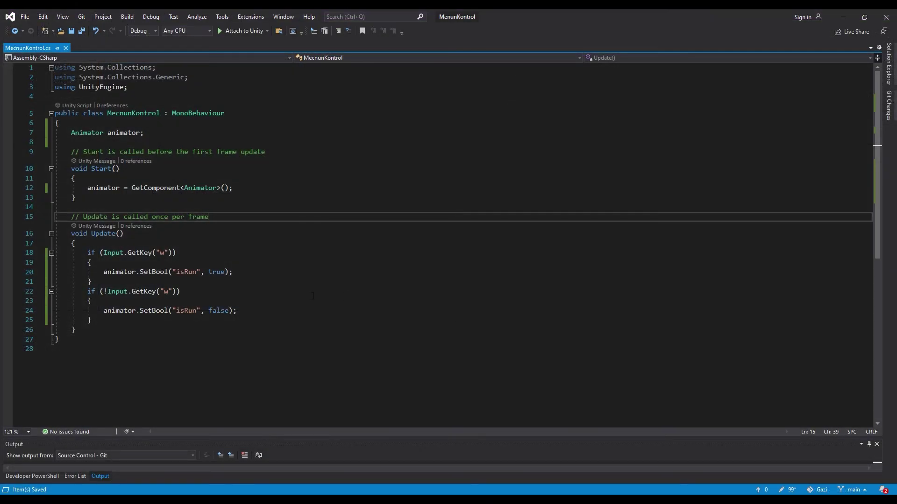
Add a blank line after the two if blocks and turn the second GetKey("w") check into else if.
left_click_drag(104, 322, 55, 252)
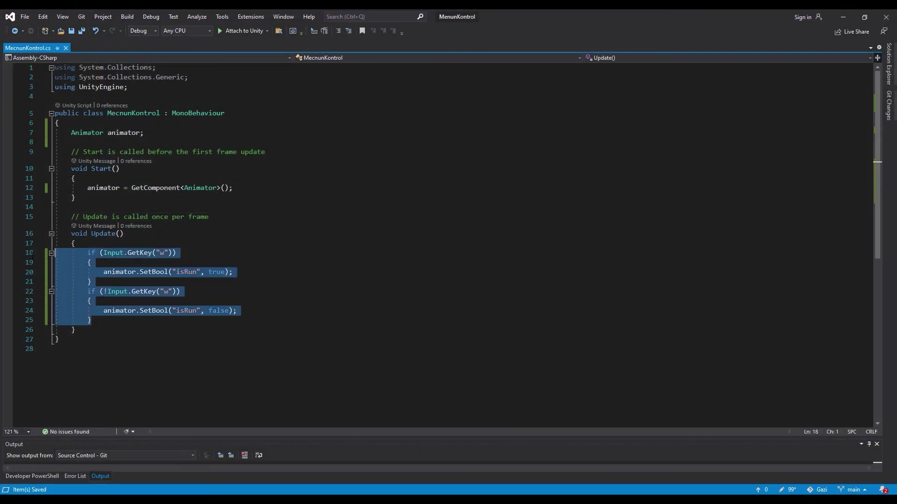
left_click(129, 320)
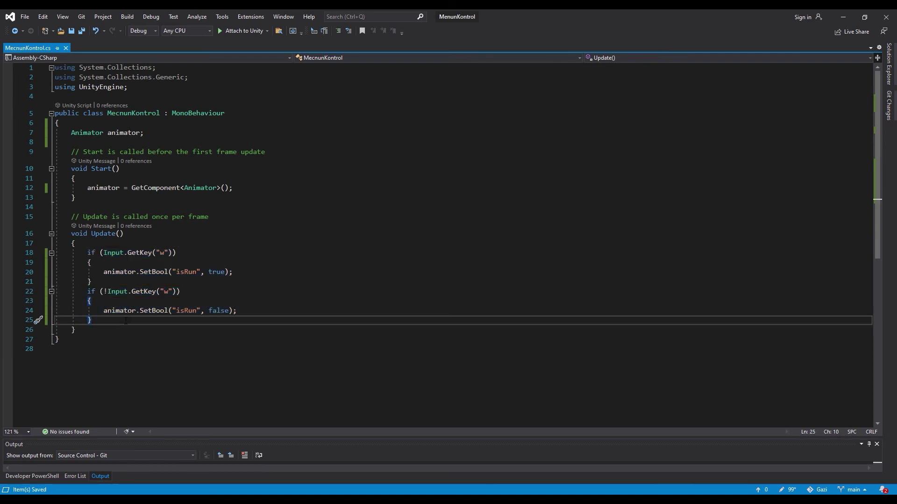
key("Return")
left_click(87, 291)
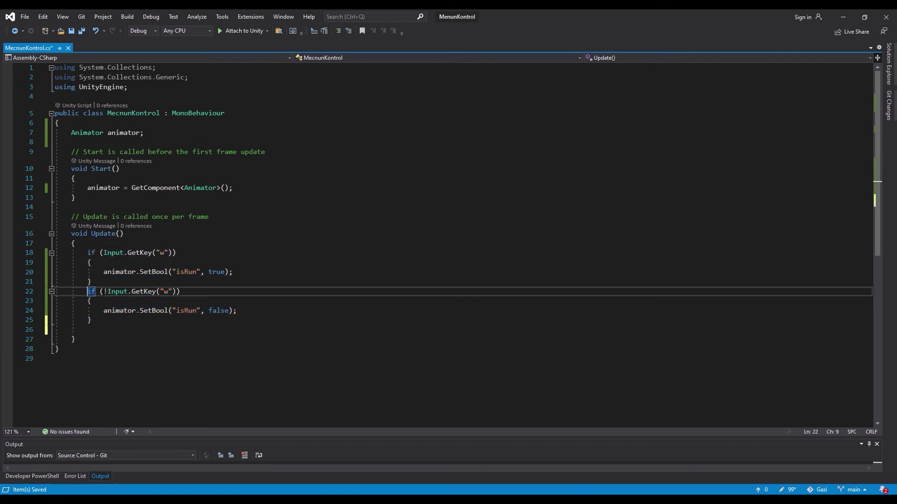
type("else")
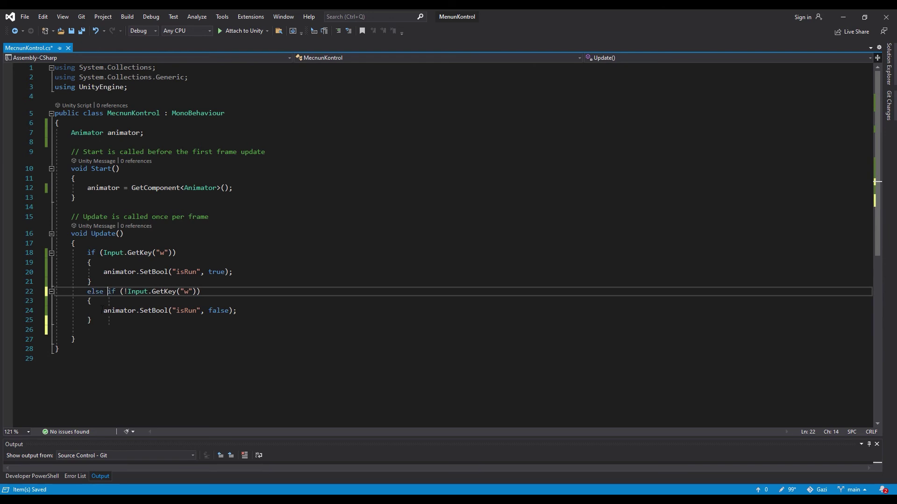
Paste two more copies of the w/isRun if/else-if block below, with blank lines between them.
left_click_drag(98, 321, 34, 257)
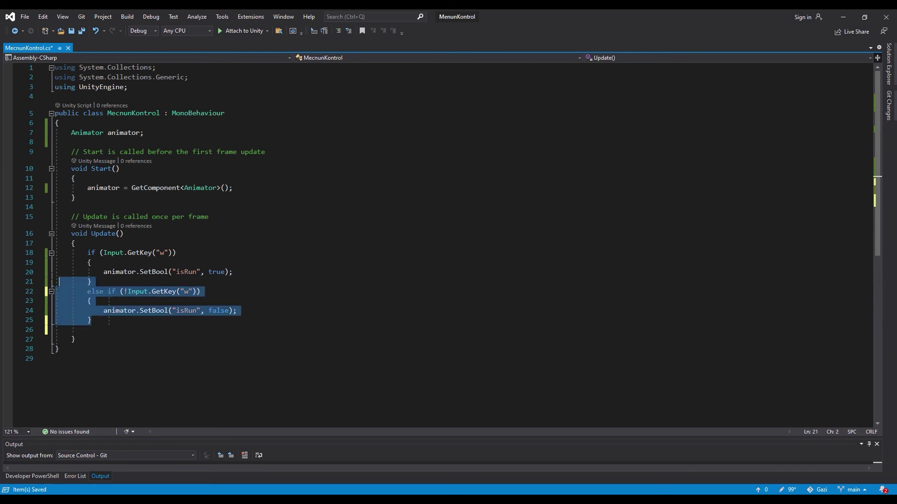
left_click(123, 319)
key("Down")
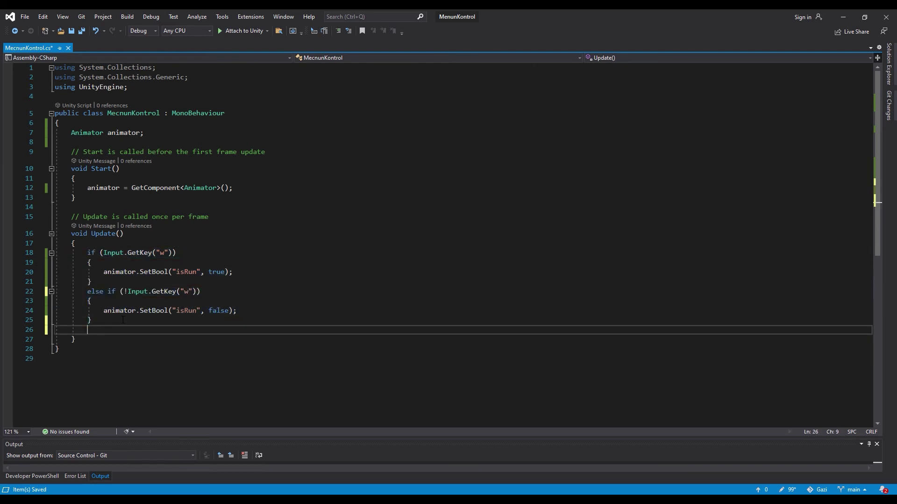
type("if (Input.GetKey(\"w\"))         {             animator.SetBool(\"isRun\", true);         }         else if (!Input.GetKey(\"w\"))         {             animator.SetBool(\"isRun\", false);         }")
key("ctrl+v")
left_click(107, 282)
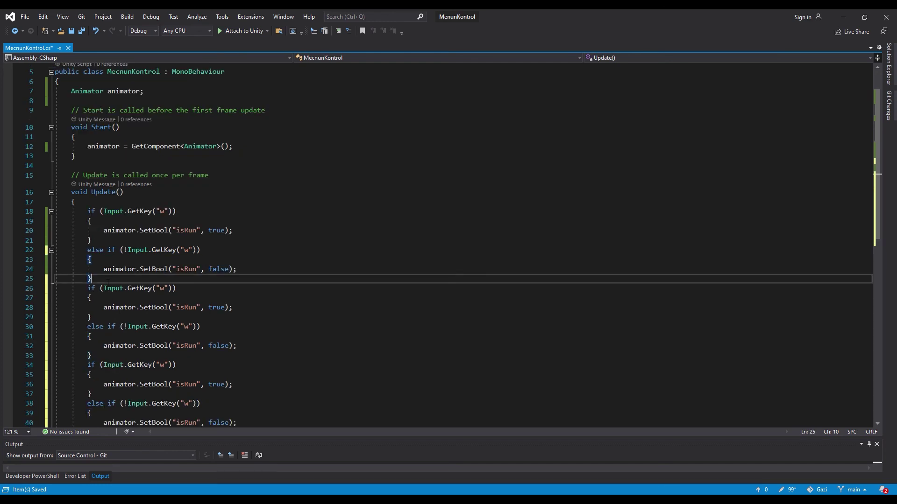
key("Return")
scroll(108, 282, "down", 1)
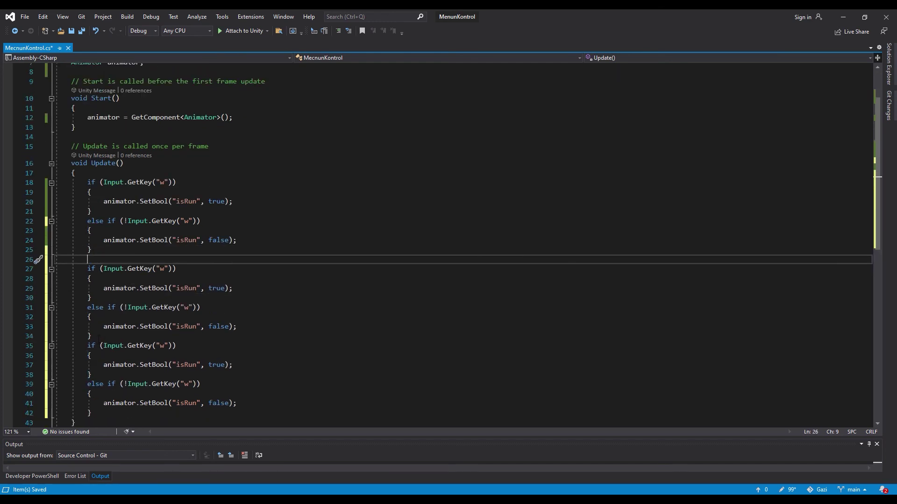
left_click(99, 336)
key("Return")
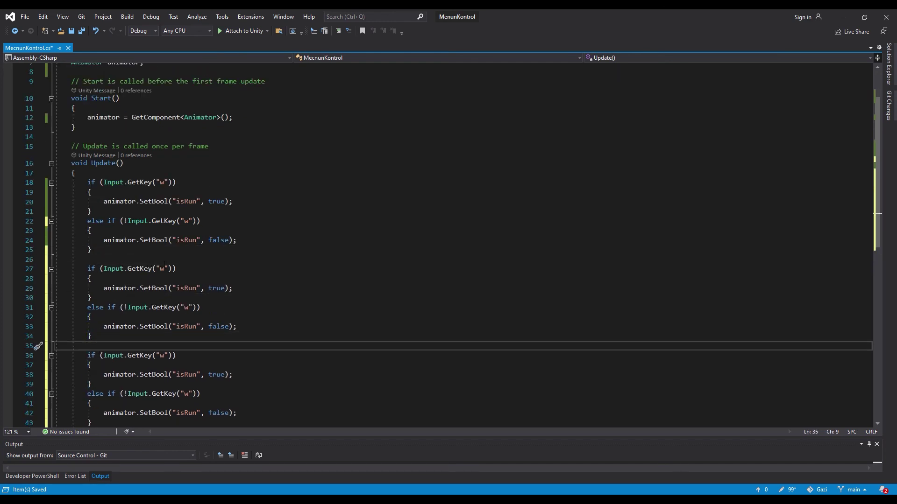
left_click(165, 268)
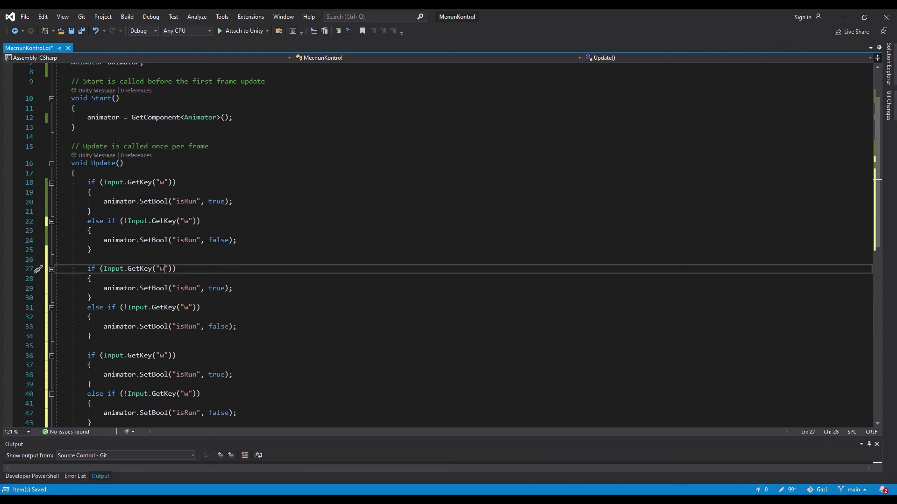
In the second block, check the space key and set isJump to true.
key("shift+Left")
type("space")
double_click(175, 270)
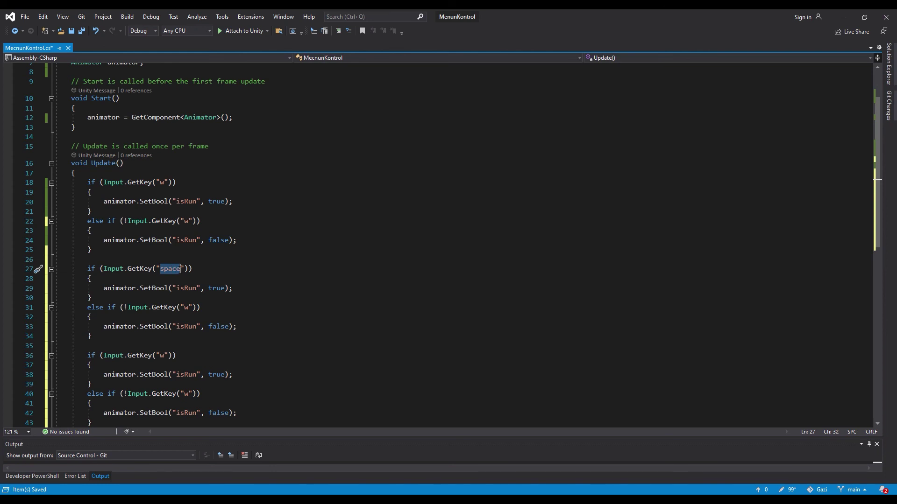
left_click_drag(184, 288, 196, 290)
type("J")
key("Caps_Lock")
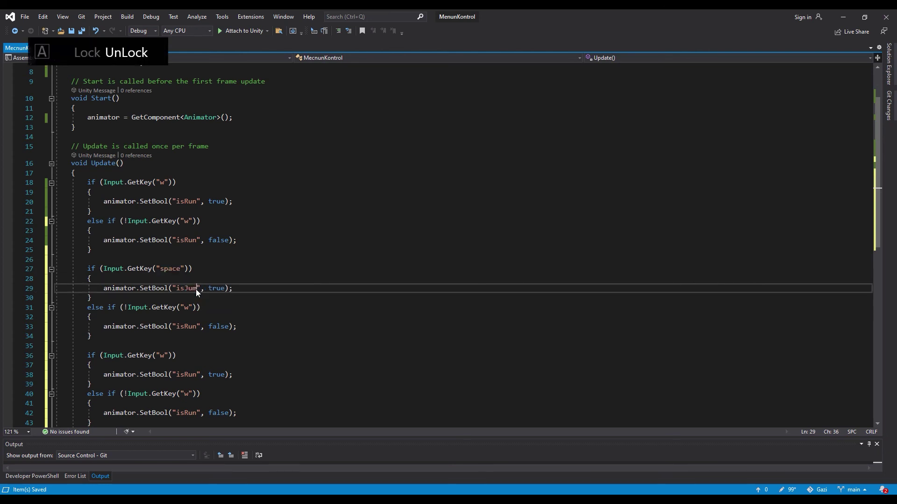
type("ump")
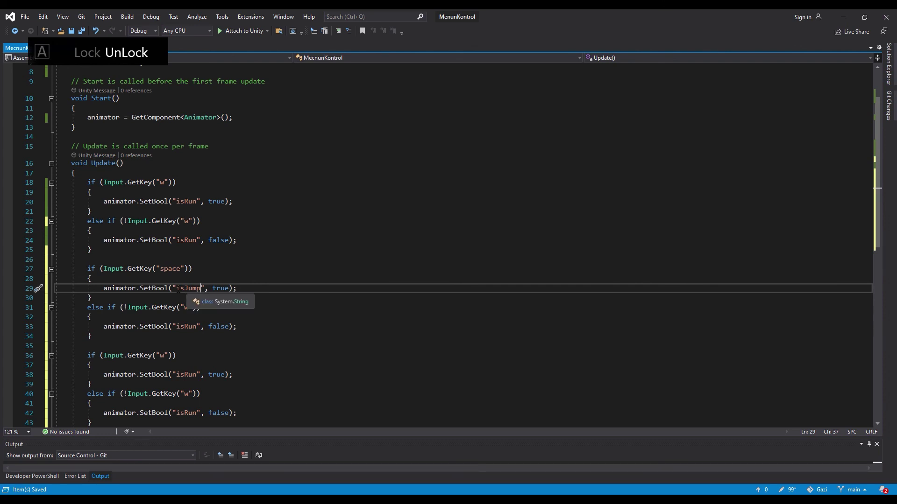
Make the second block's else-if branch use space and set isJump false, then review it.
double_click(195, 290)
key("ctrl+c")
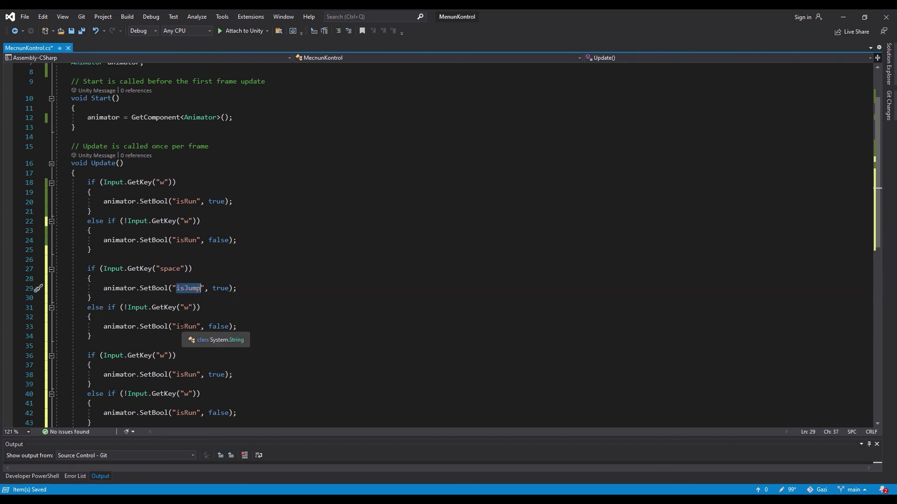
mouse_move(176, 326)
left_mouse_down()
mouse_move(193, 326)
mouse_move(191, 308)
left_mouse_up()
key("ctrl+v")
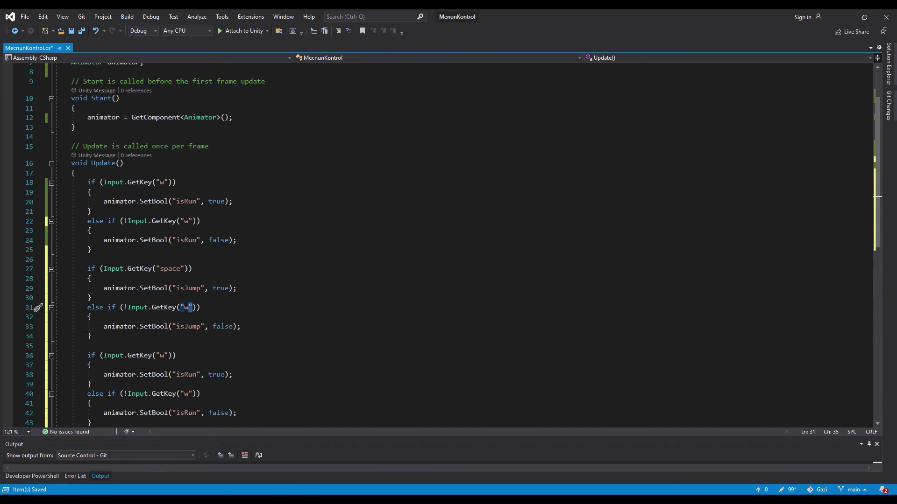
type("space")
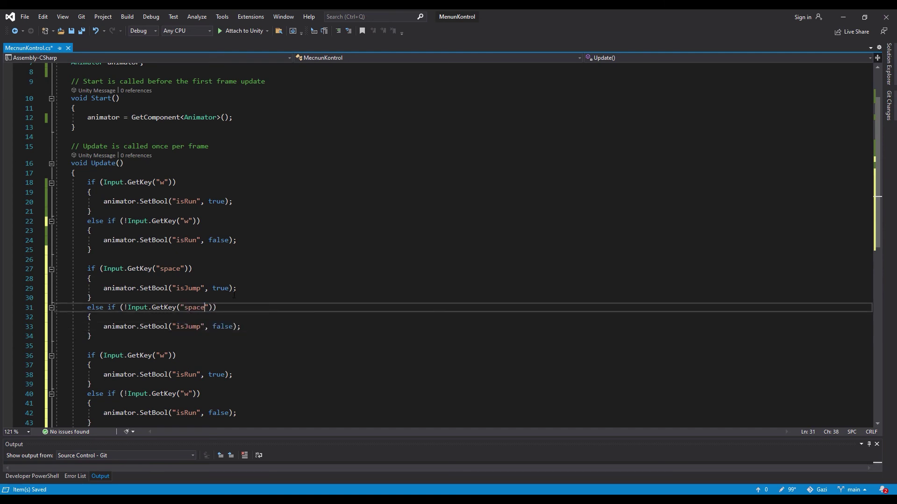
left_click(270, 279)
scroll(270, 280, "down", 1)
mouse_move(88, 240)
left_mouse_down()
mouse_move(193, 240)
mouse_move(226, 260)
left_mouse_up()
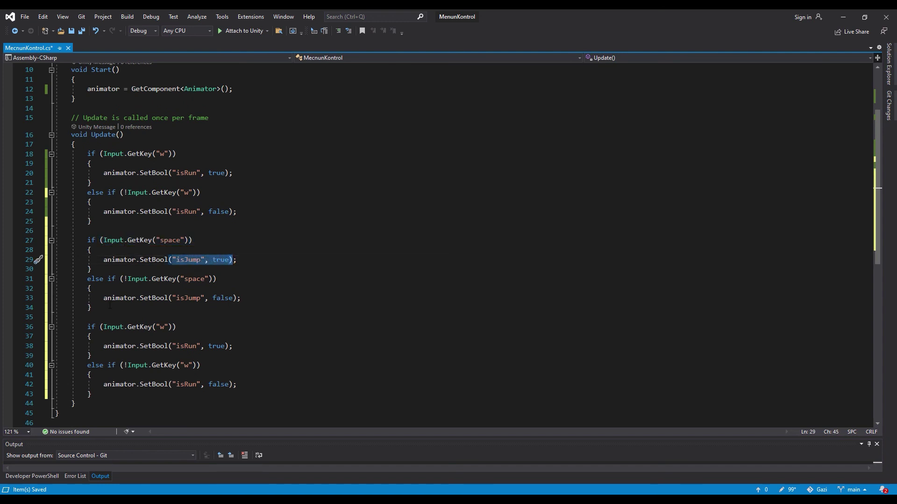
mouse_move(84, 279)
left_mouse_down()
mouse_move(175, 279)
mouse_move(209, 298)
left_mouse_up()
scroll(236, 304, "down", 2)
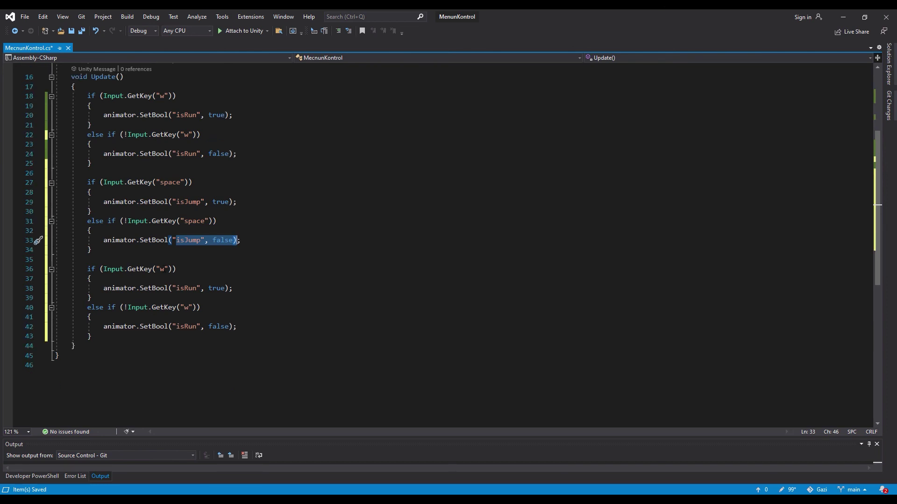
Make the third block check the x key, setting isDance true and isFalse in the else-if branch.
left_click(167, 269)
double_click(162, 270)
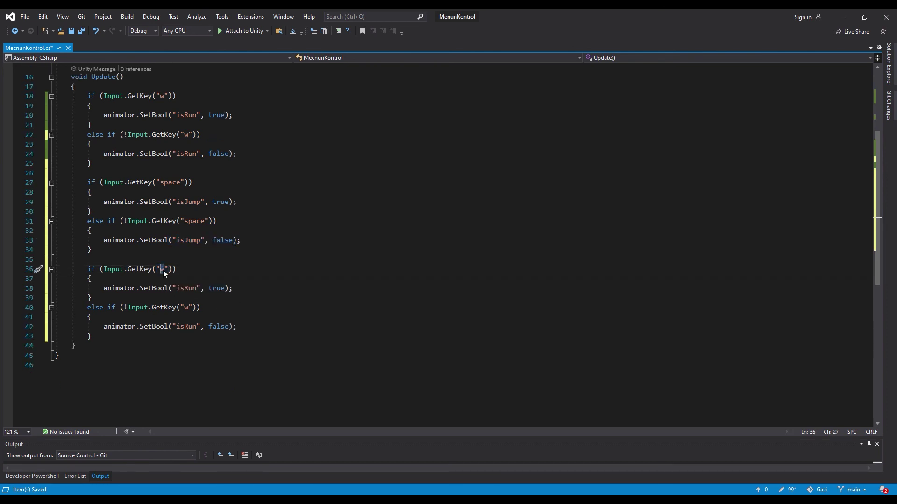
type("x")
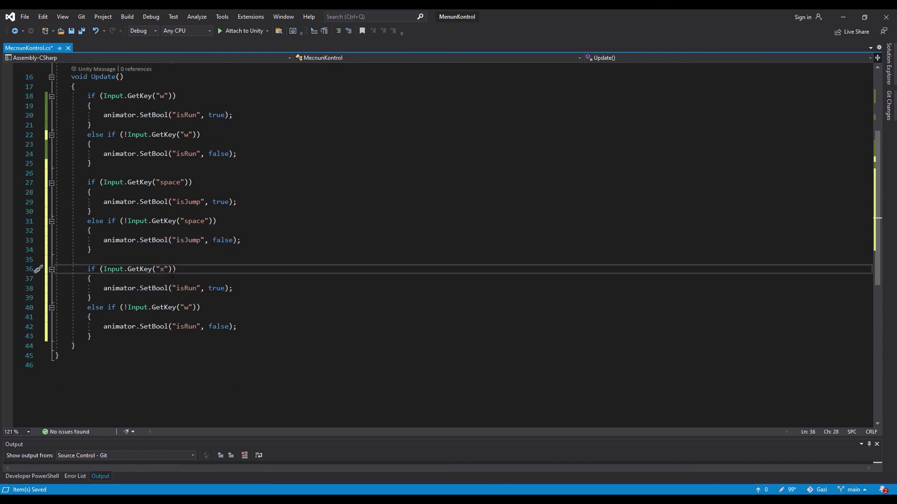
left_click_drag(185, 288, 193, 288)
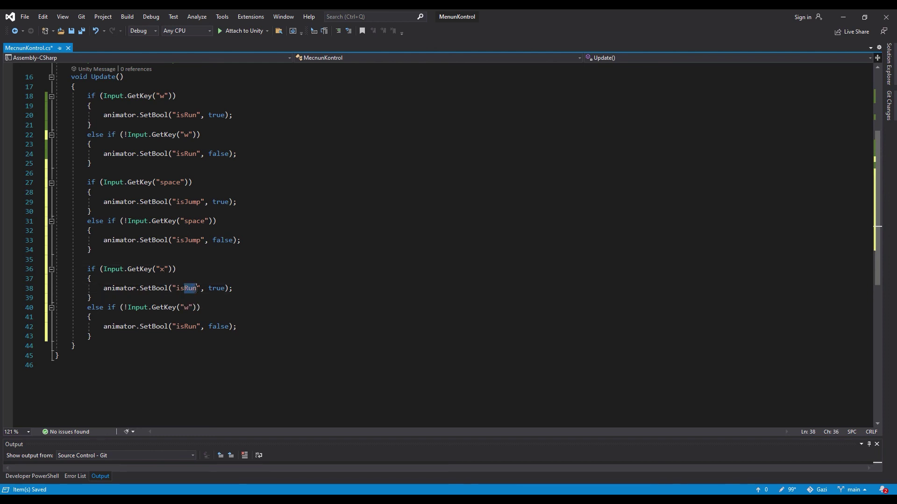
type("Dance")
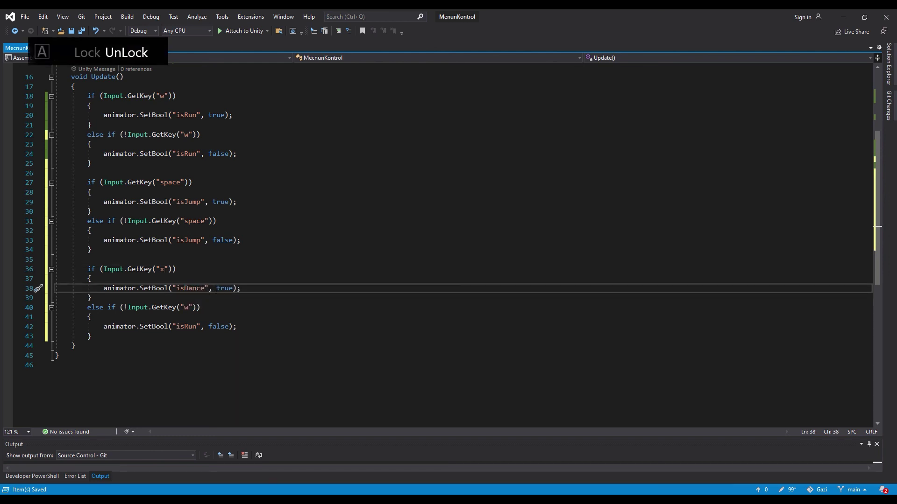
left_click(189, 307)
type("x")
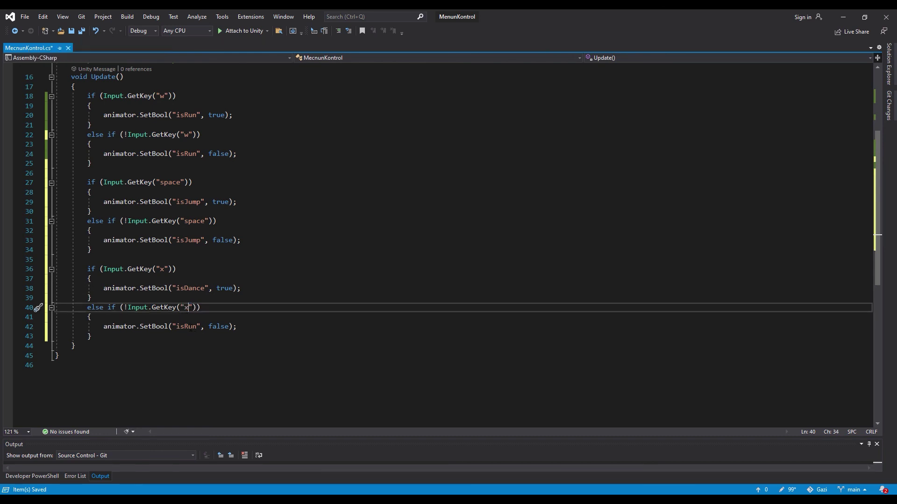
left_click_drag(184, 326, 193, 327)
type("False")
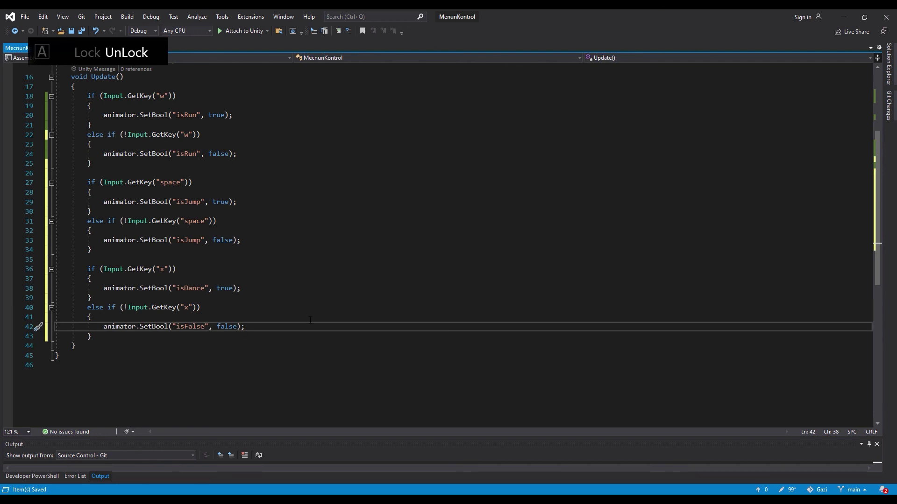
left_click(310, 320)
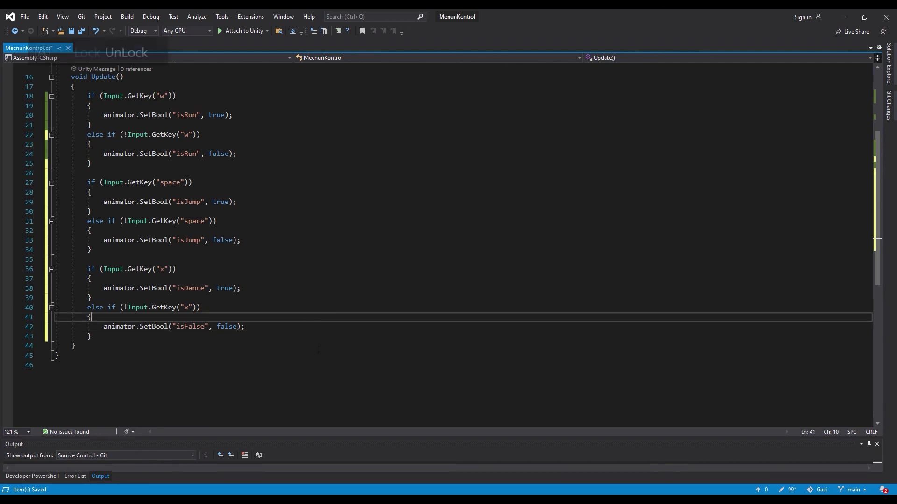
Save the MecnunKontrol script, switch to Unity and start Play mode.
key("ctrl+s")
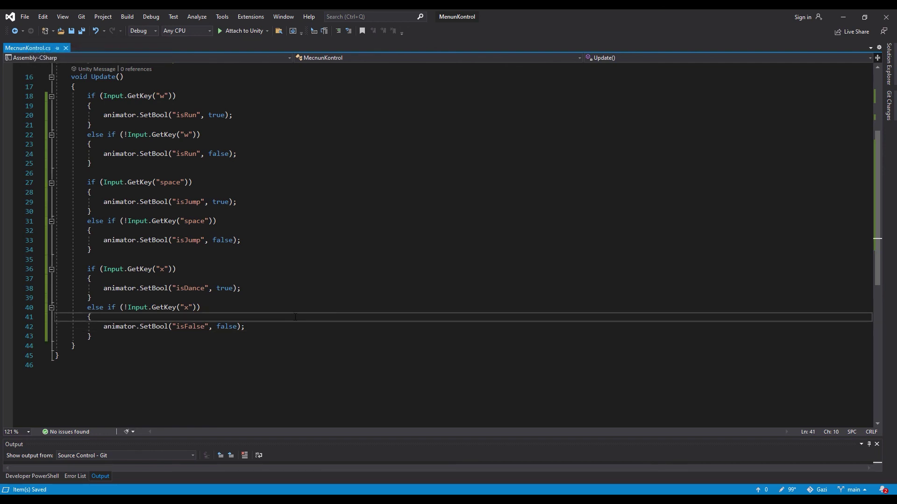
key("alt+Tab")
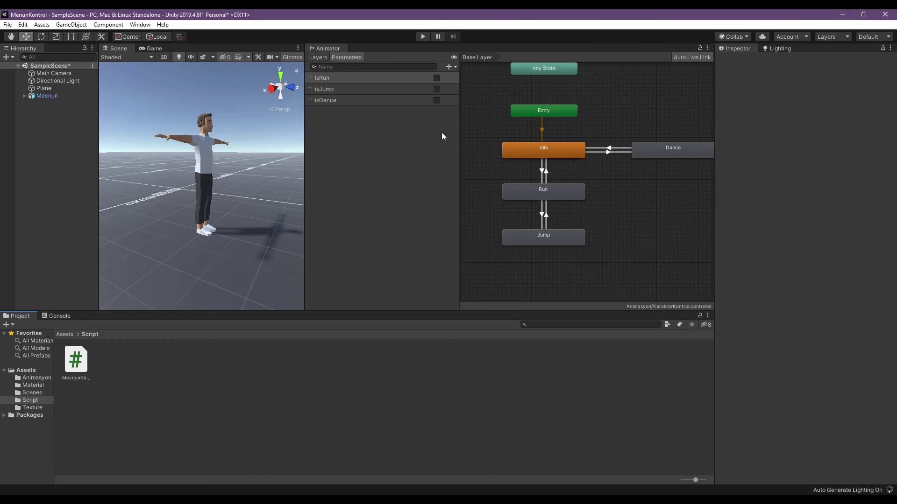
left_click(422, 37)
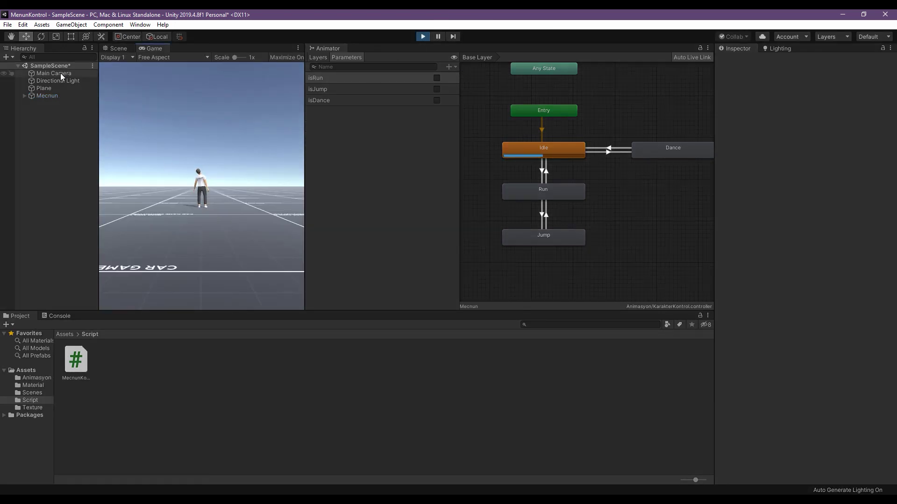
Move the Main Camera in behind Mecnun to Y 1.21 and Z -2.26.
left_click(54, 73)
left_click(117, 49)
middle_click_drag(136, 149, 208, 191)
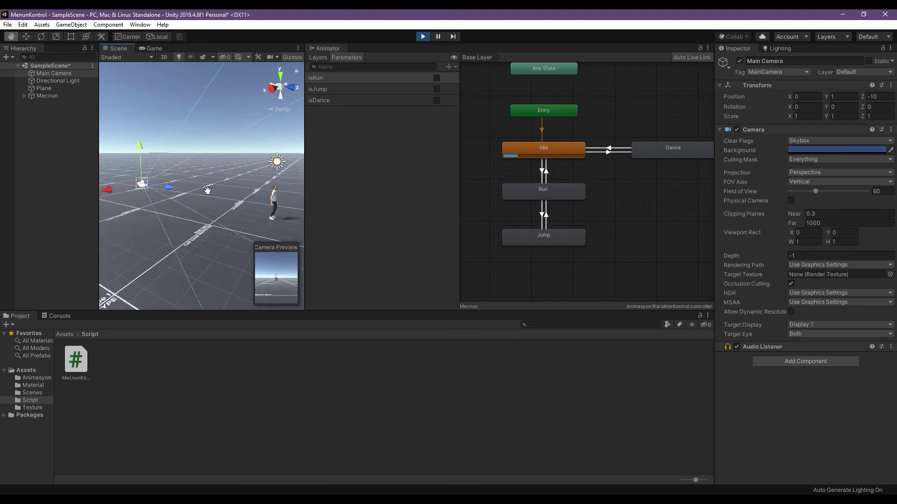
key("w")
mouse_move(169, 187)
left_mouse_down()
mouse_move(242, 185)
mouse_move(255, 173)
left_mouse_up()
In the Game view, make Mecnun run with W, jump with Space, then trigger the dance.
left_click(152, 48)
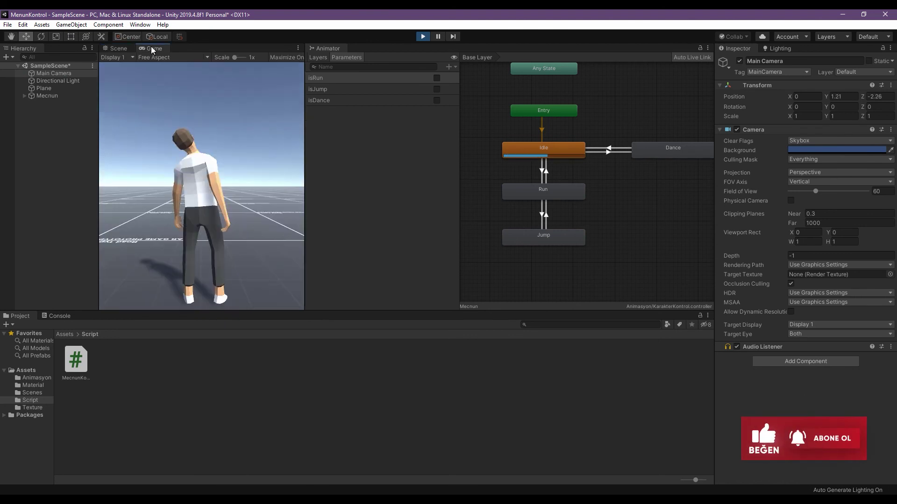
key("w")
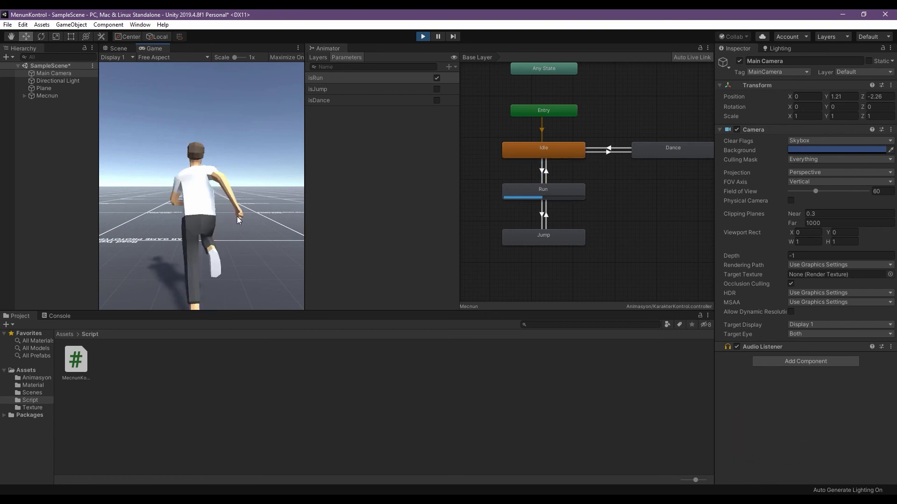
key("space")
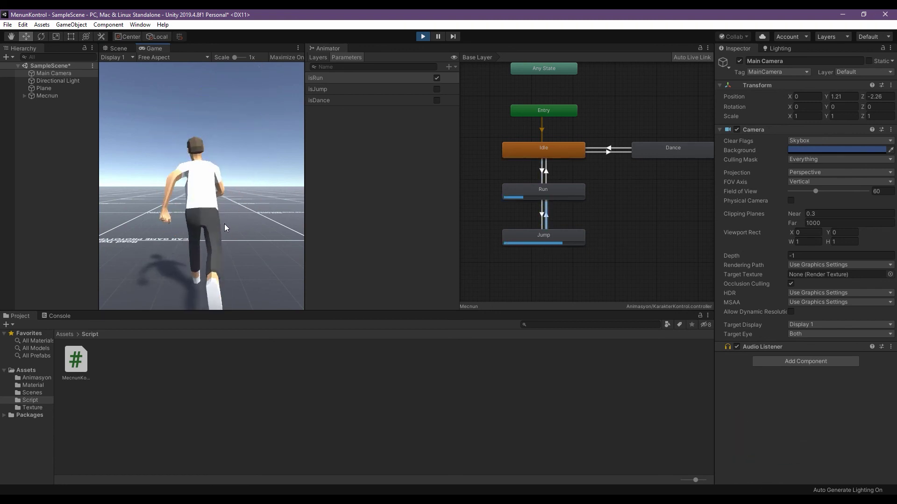
key("e")
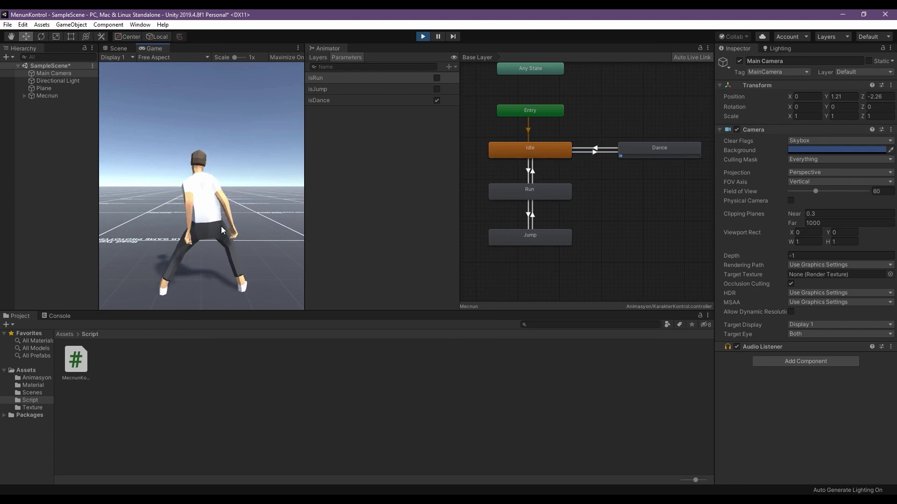